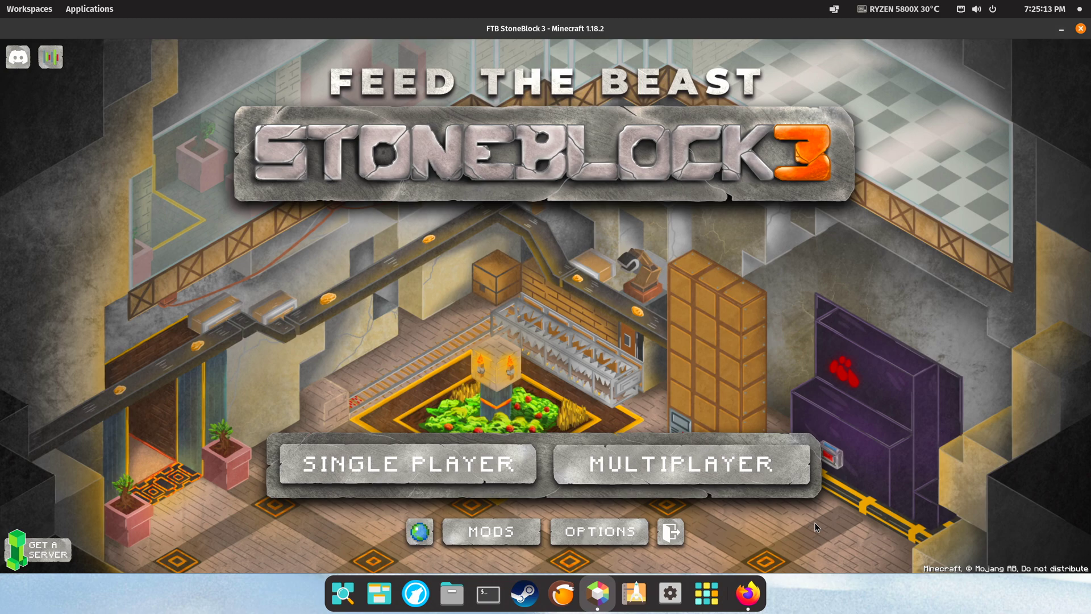
Switch to Firefox and look over the PureBDcraft page's download section for Minecraft 1.18 and its resolution choices.
key("alt+Tab")
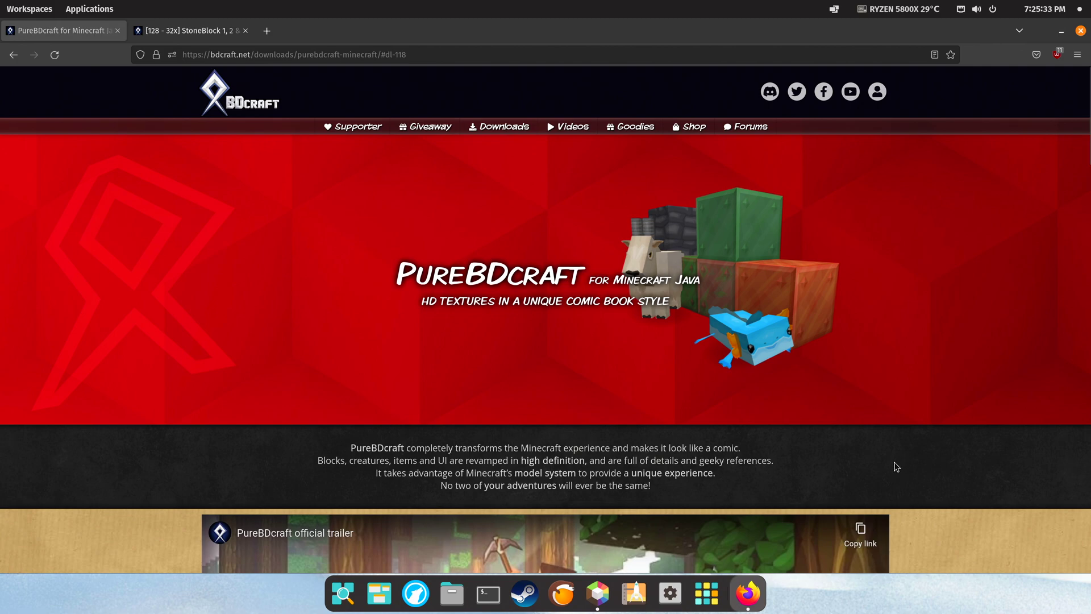
scroll(895, 464, "down", 2)
scroll(895, 463, "down", 5)
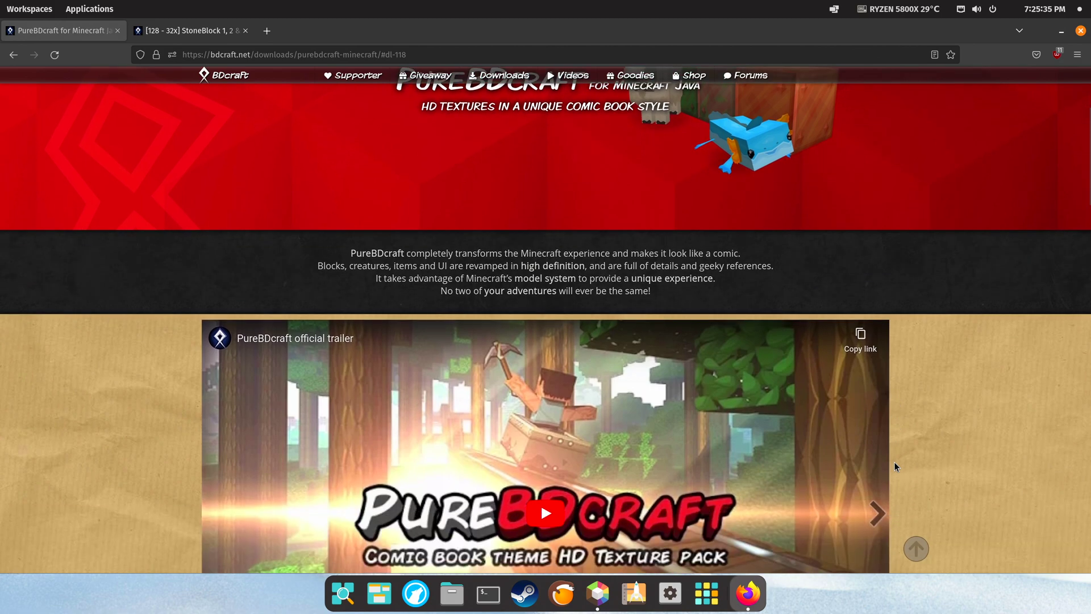
scroll(895, 463, "down", 6)
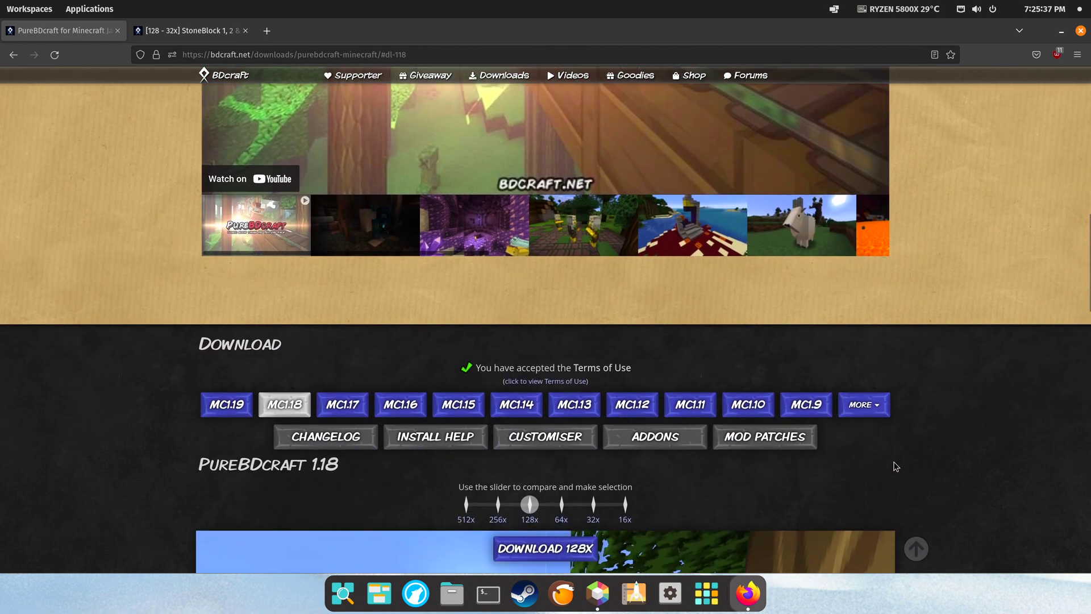
scroll(896, 467, "down", 1)
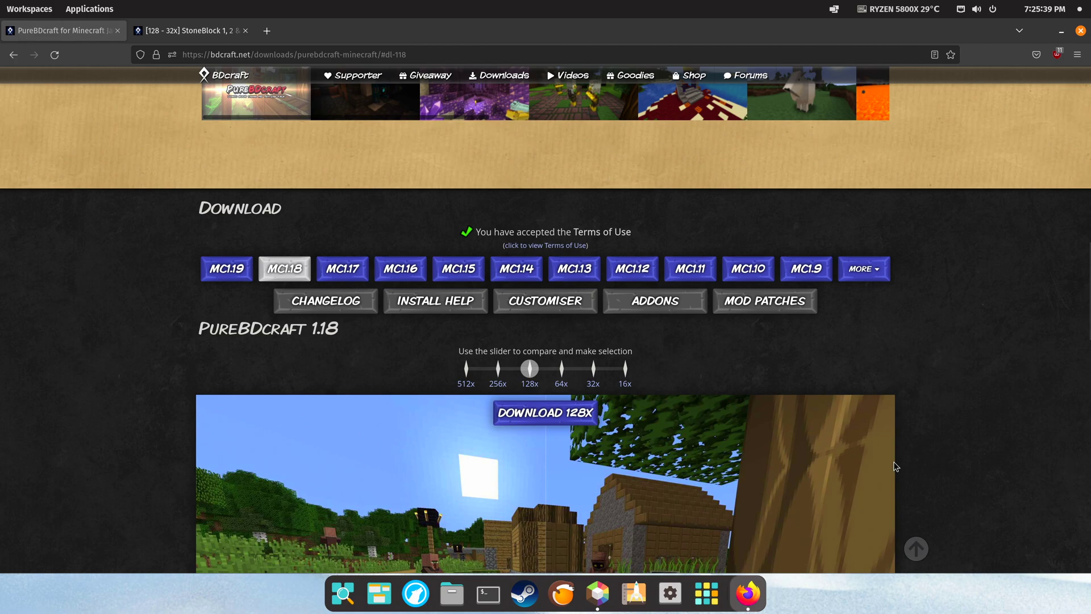
scroll(895, 467, "down", 1)
scroll(898, 466, "down", 1)
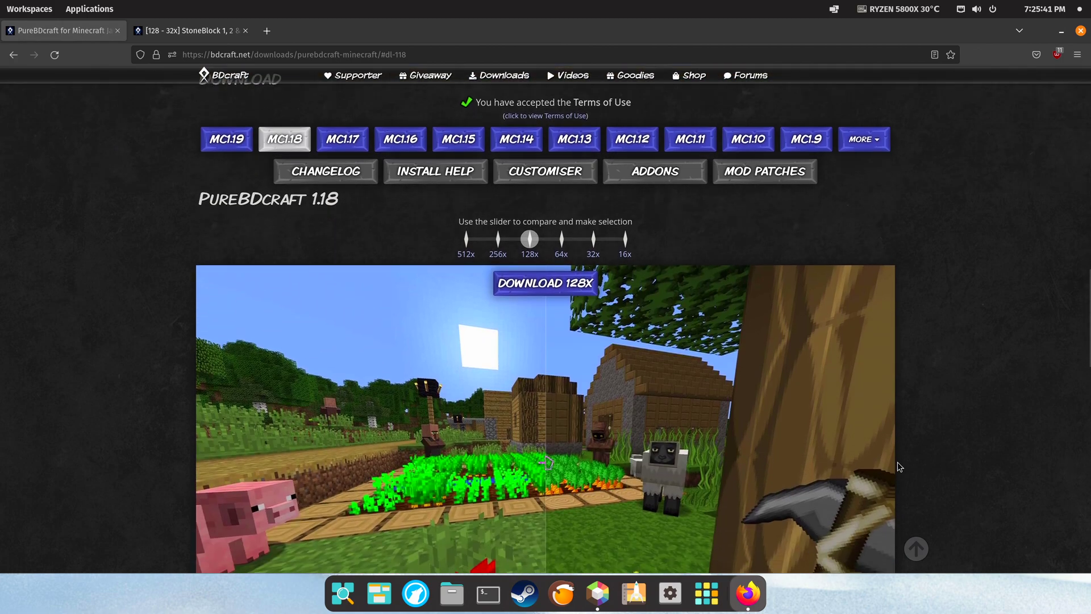
scroll(899, 467, "down", 1)
scroll(900, 466, "up", 1)
scroll(901, 465, "up", 1)
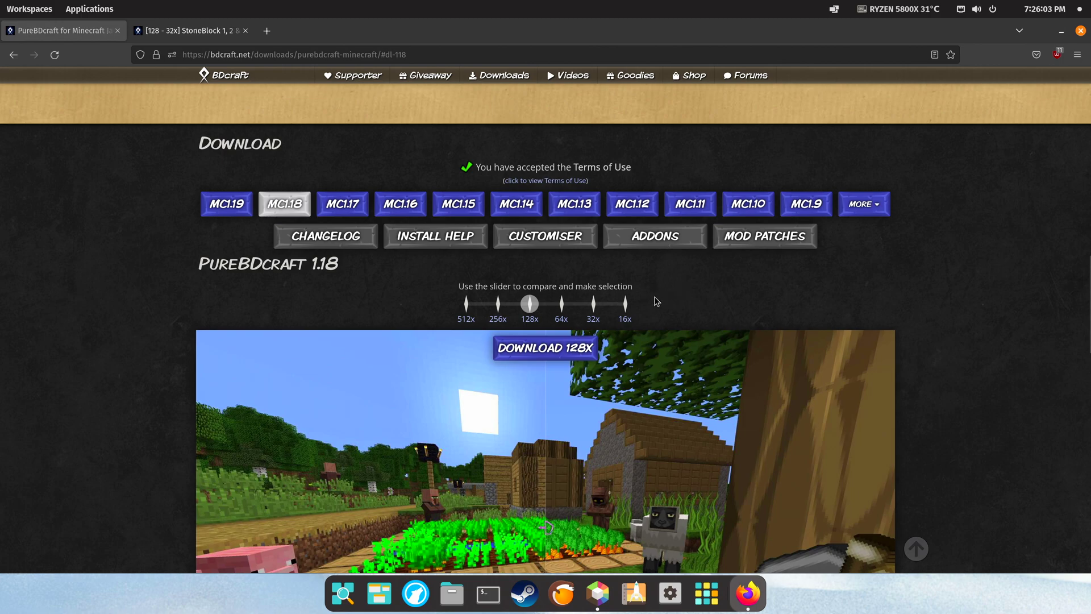
Go to the forum topic for the StoneBlock 1, 2 & 3 patches and find its installation and download sections.
left_click(205, 31)
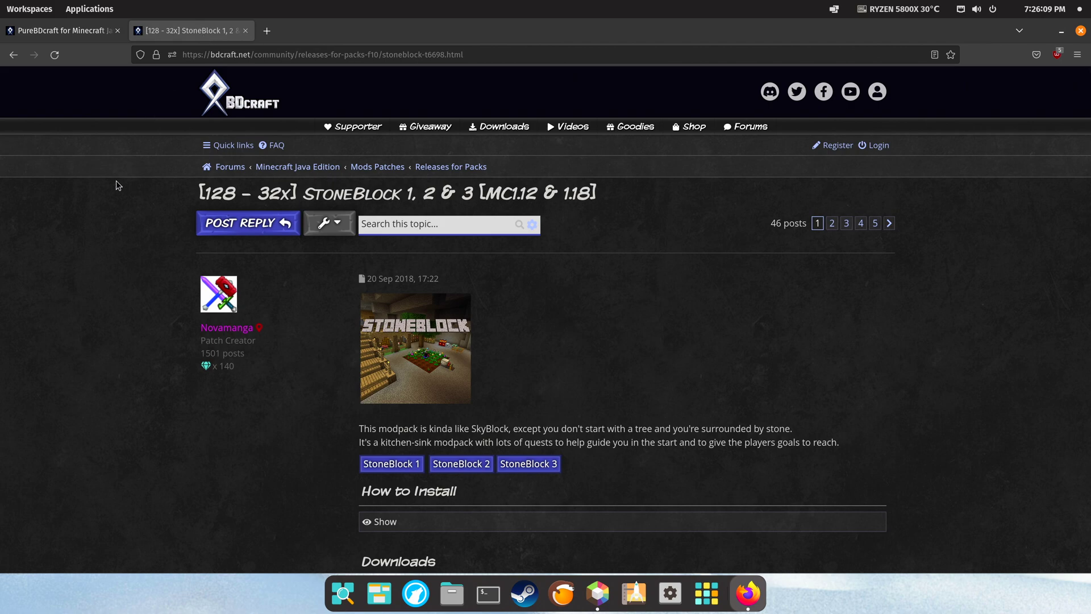
left_click(73, 33)
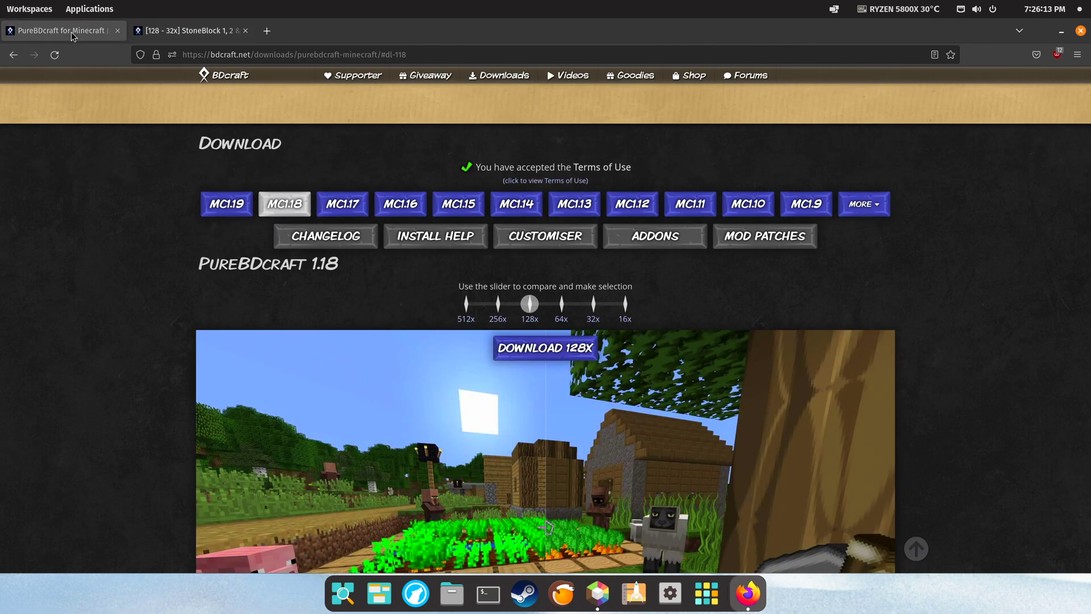
left_click(180, 33)
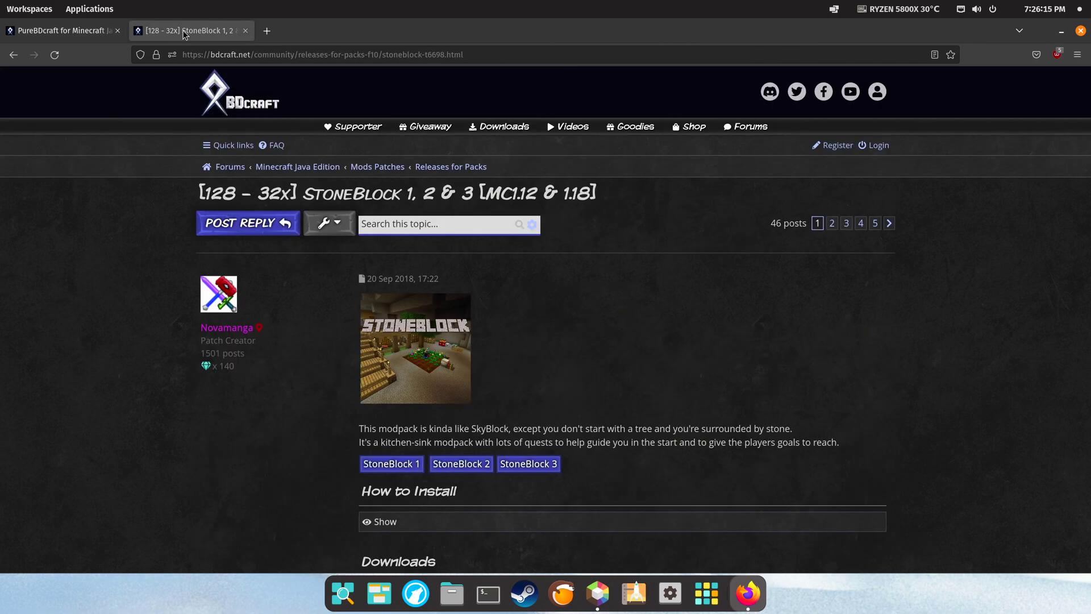
scroll(136, 191, "down", 2)
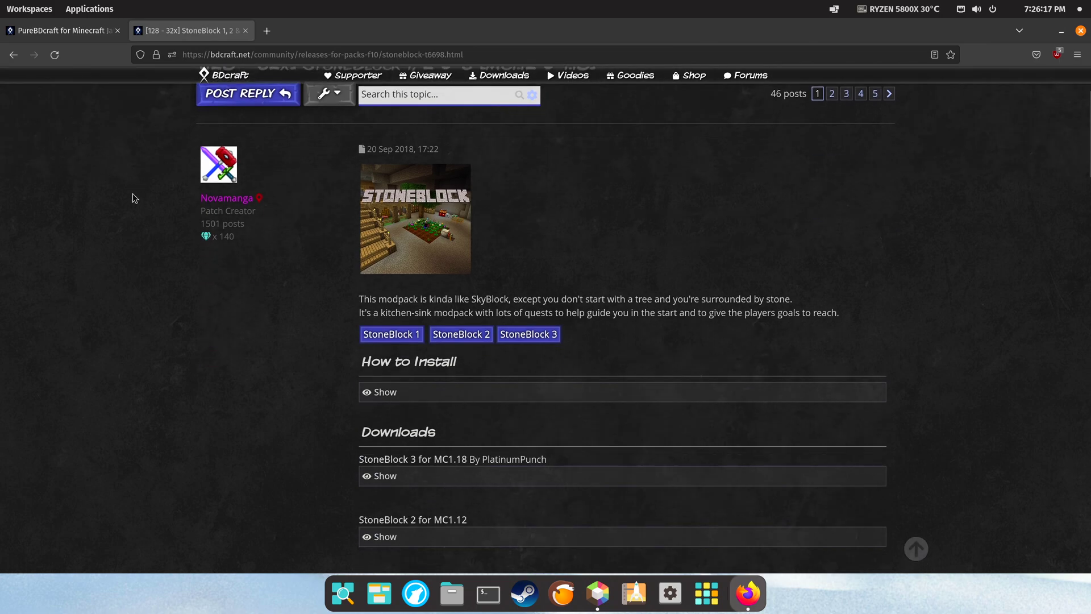
scroll(132, 193, "down", 2)
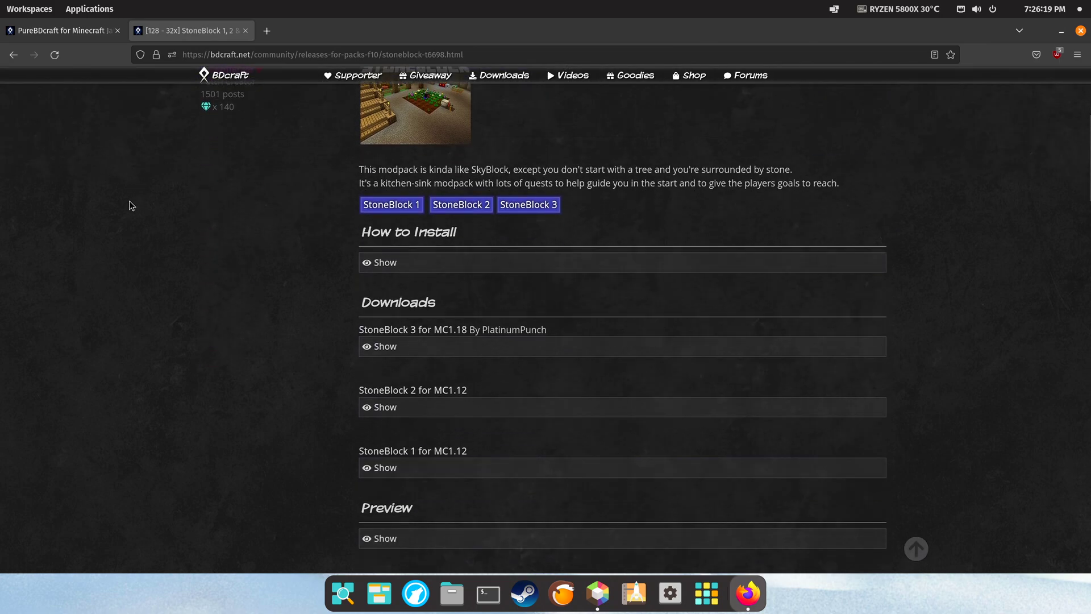
Expand the How to Install section, read its RAM allocation guidance for each resolution, and collapse it again.
left_click(393, 263)
scroll(393, 281, "down", 1)
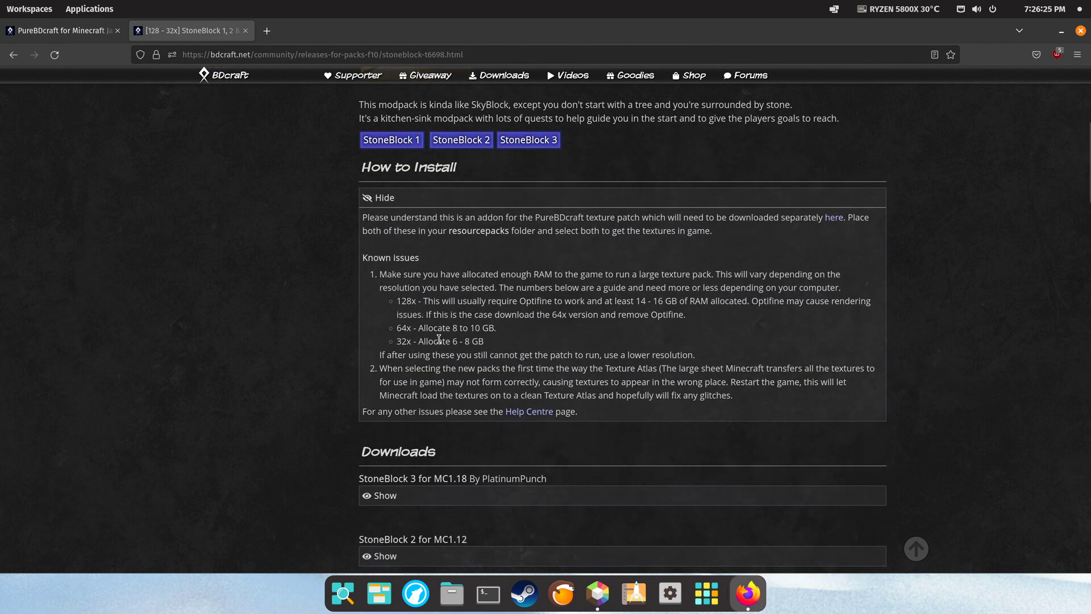
left_click_drag(451, 341, 466, 341)
left_click_drag(397, 341, 413, 342)
left_click(697, 318)
left_click(395, 198)
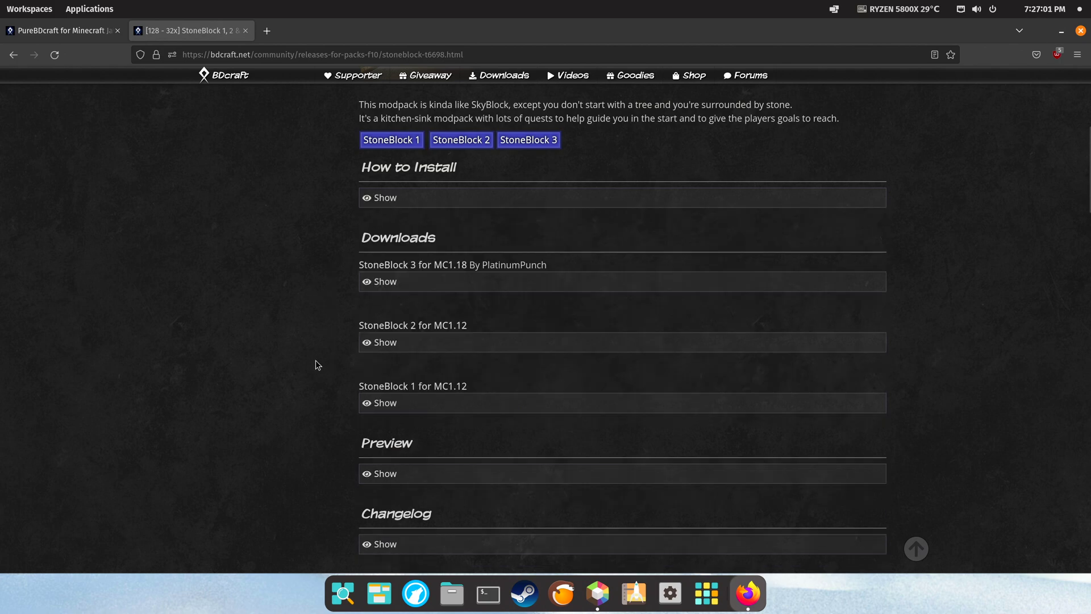
scroll(309, 366, "up", 5)
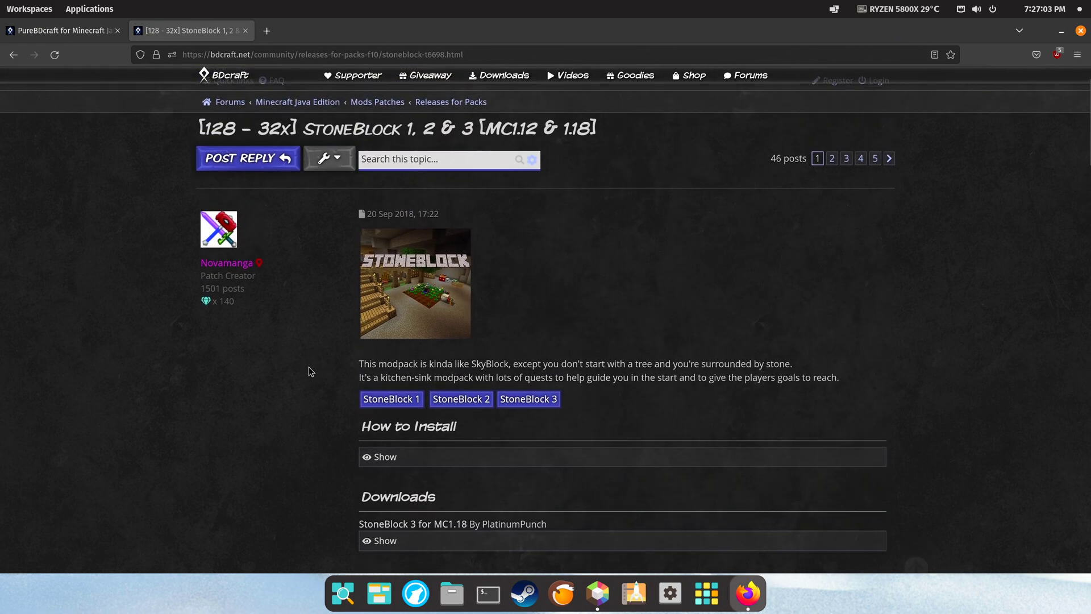
scroll(308, 366, "up", 2)
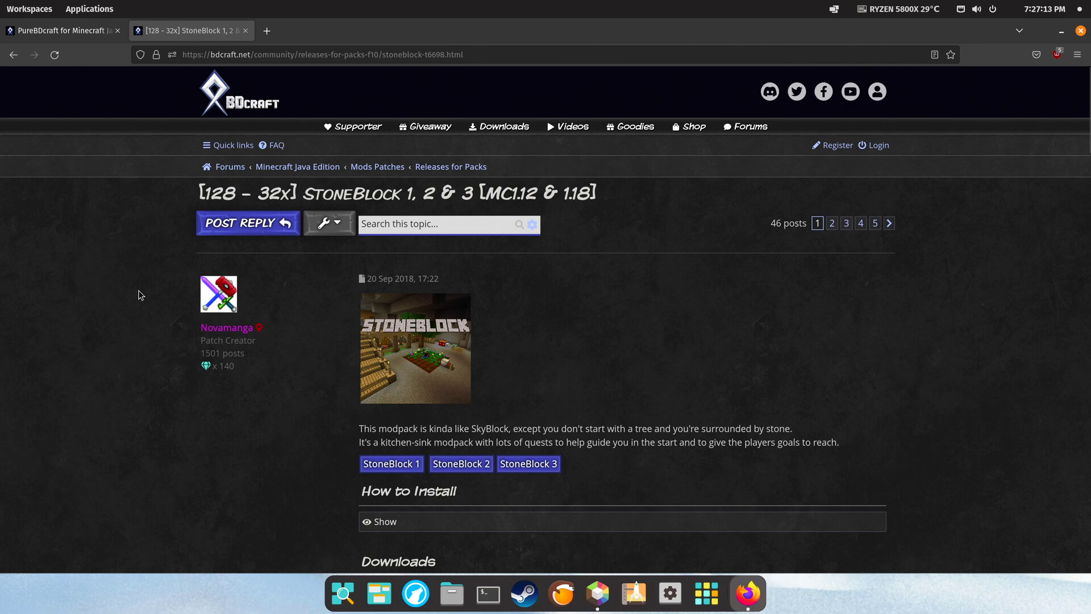
Download the 128x PureBDcraft pack for Minecraft 1.18 from the PureBDcraft page, using the option with an ad.
left_click(57, 32)
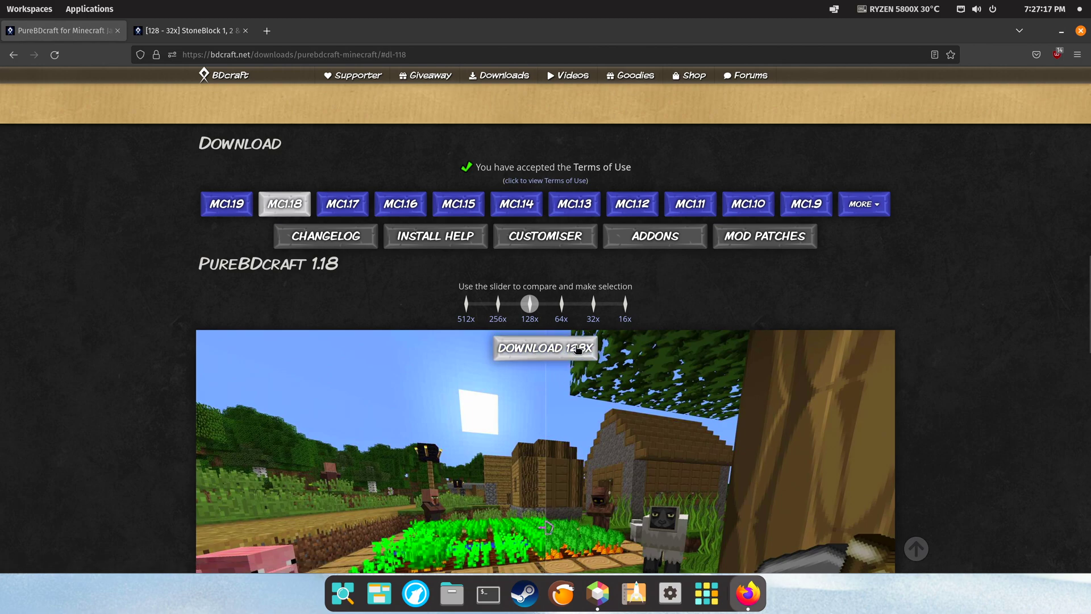
left_click(559, 352)
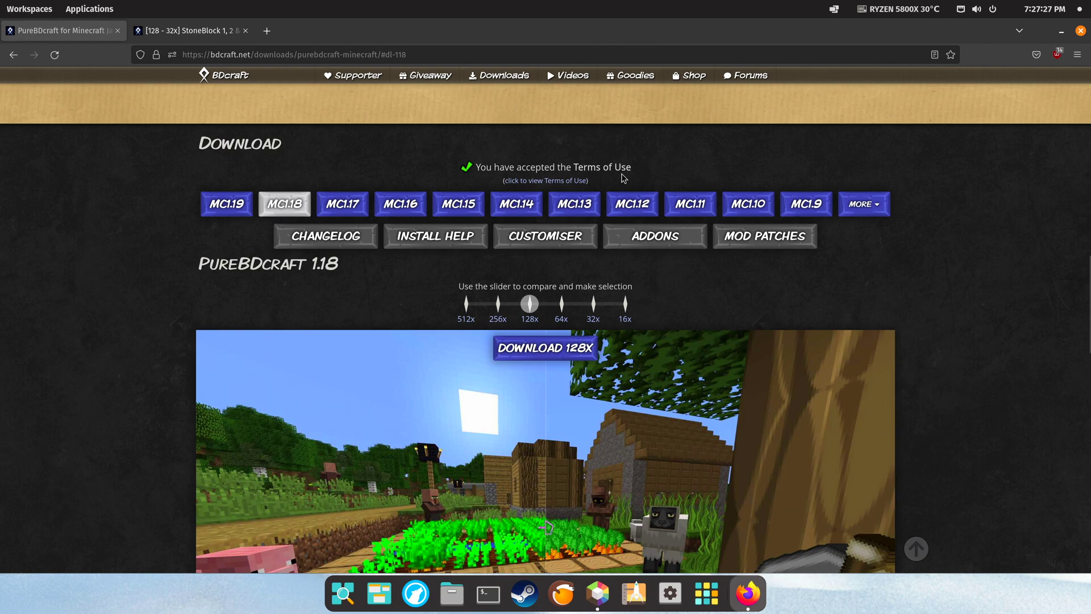
left_click(578, 351)
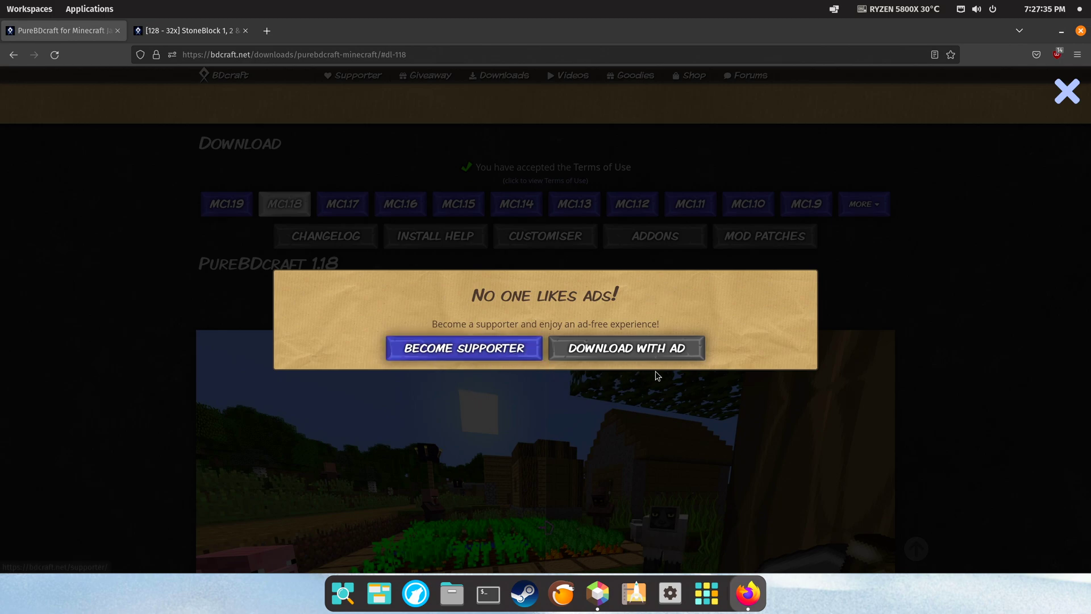
left_click(678, 352)
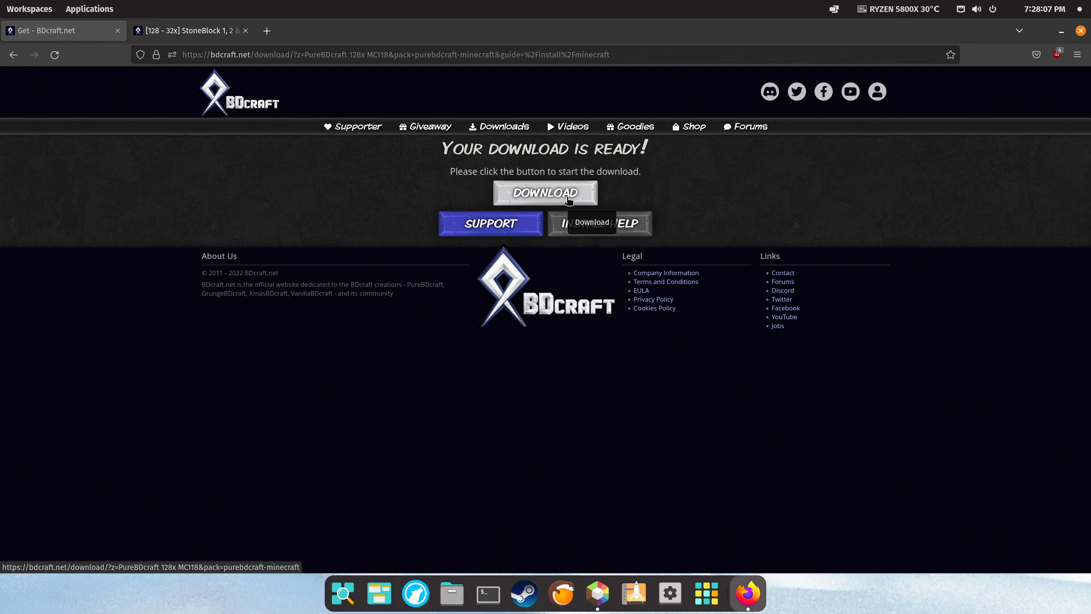
left_click(568, 199)
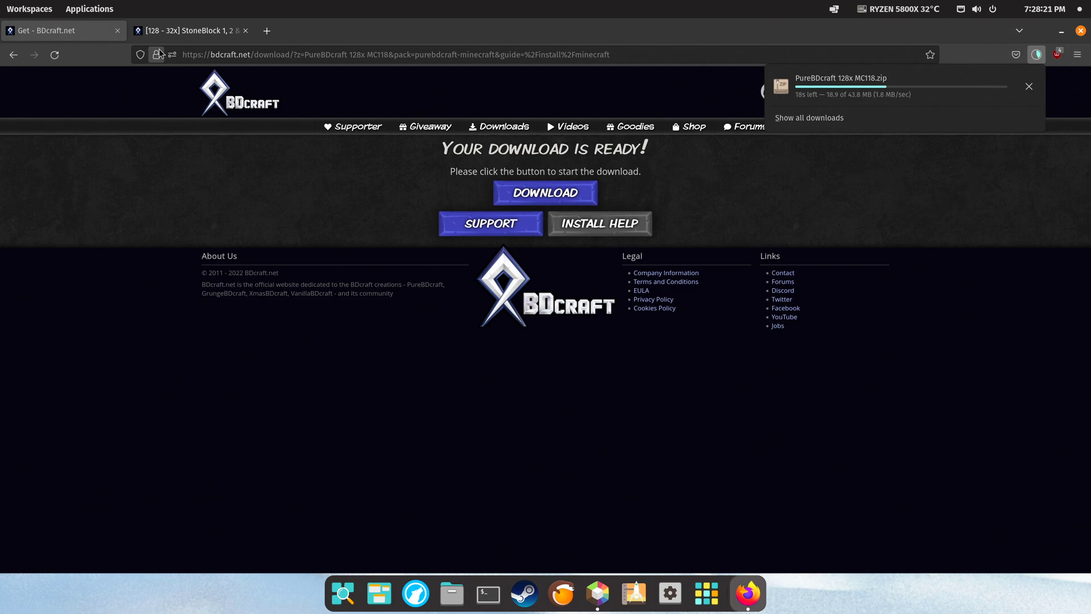
Return to the StoneBlock forum topic and expand the downloads for StoneBlock 3 for MC1.18.
left_click(169, 36)
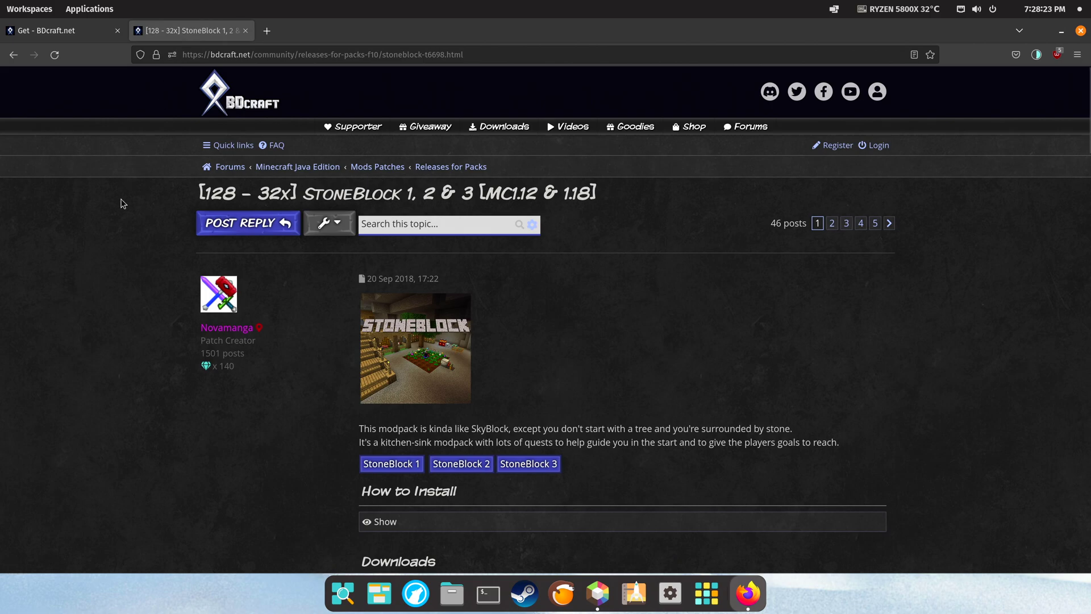
scroll(122, 205, "down", 2)
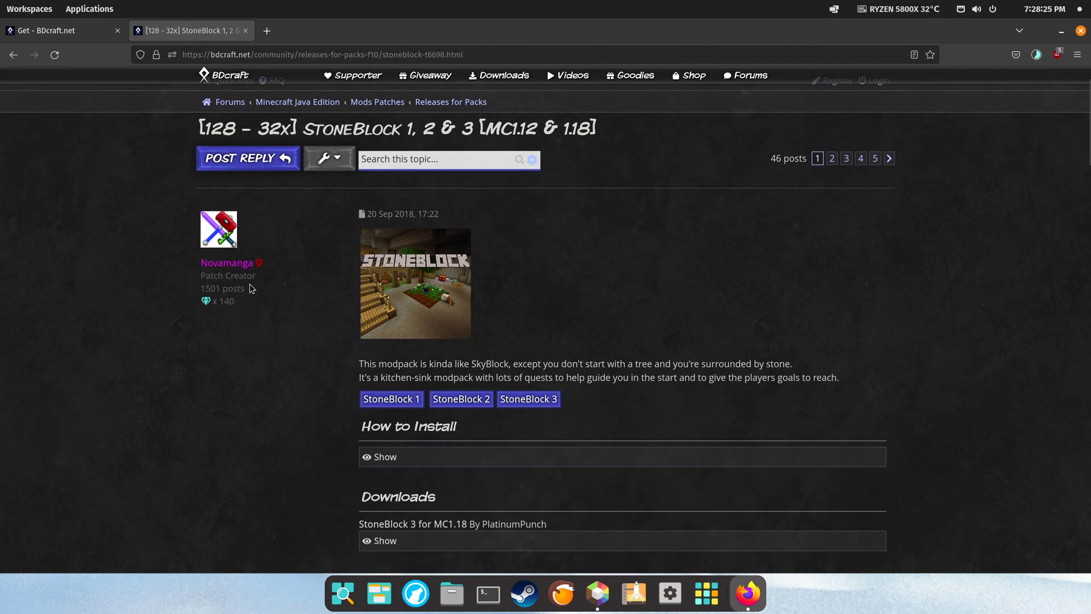
scroll(294, 307, "down", 2)
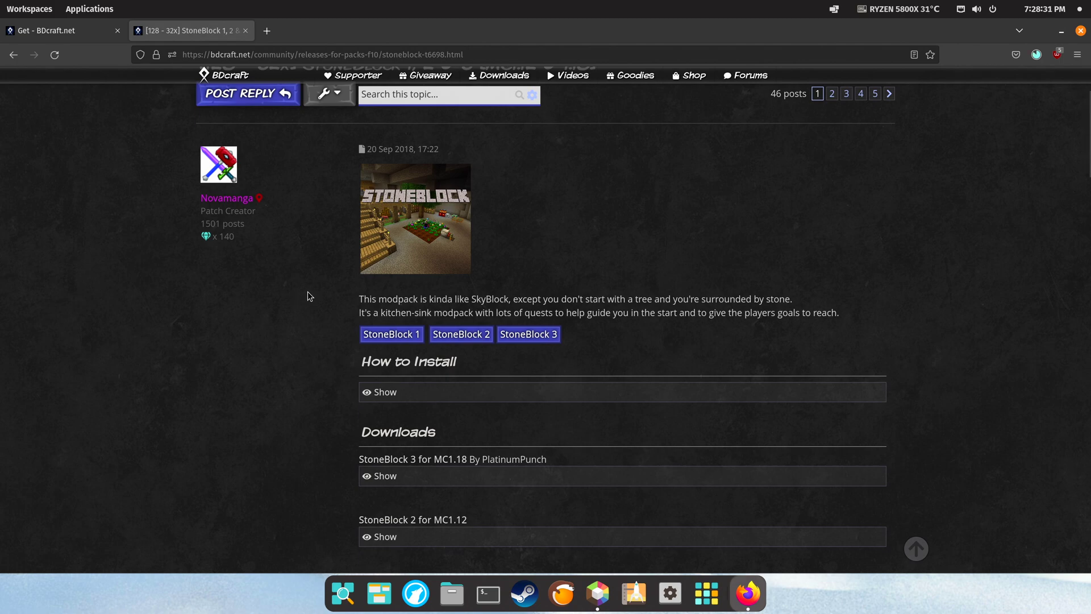
scroll(310, 297, "down", 4)
left_click_drag(348, 333, 419, 329)
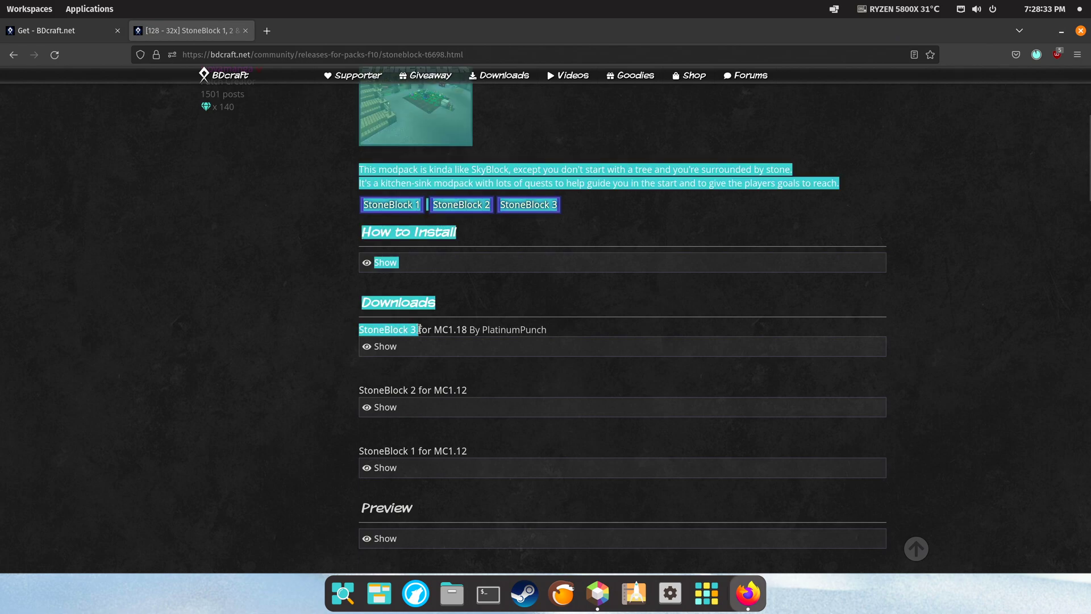
left_click(392, 347)
scroll(335, 354, "down", 6)
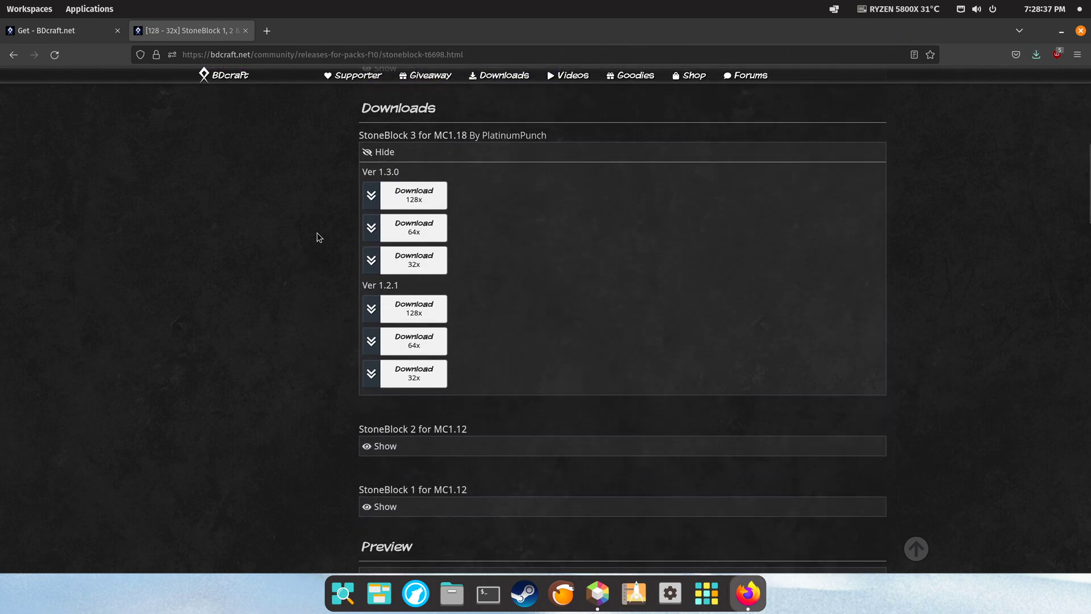
scroll(318, 237, "up", 2)
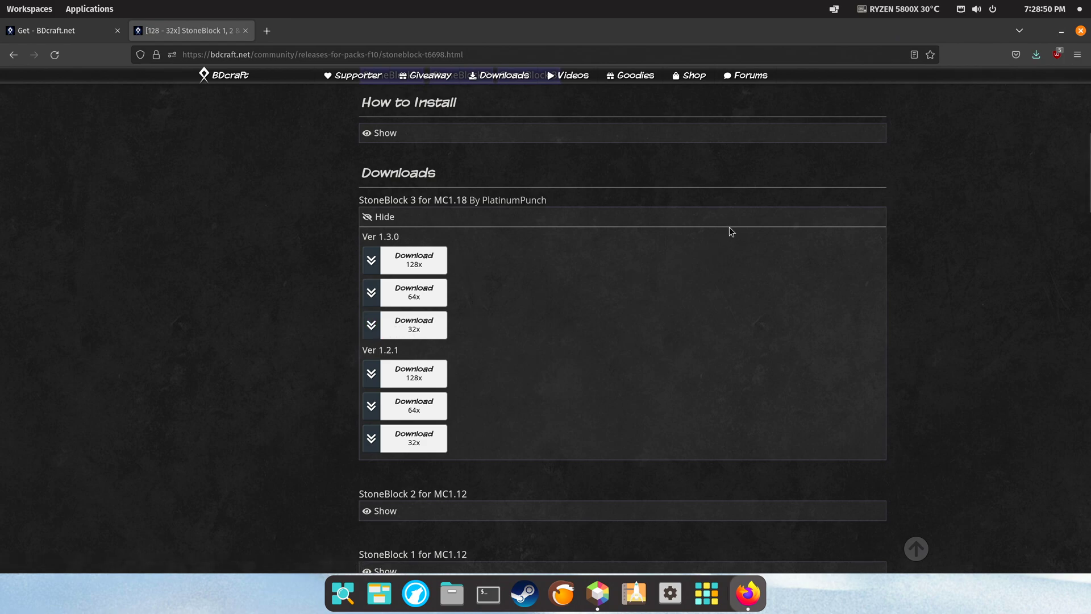
Check the PureBDcraft download's progress and download the 128x StoneBlock 3 patch from its MediaFire page.
left_click(1035, 59)
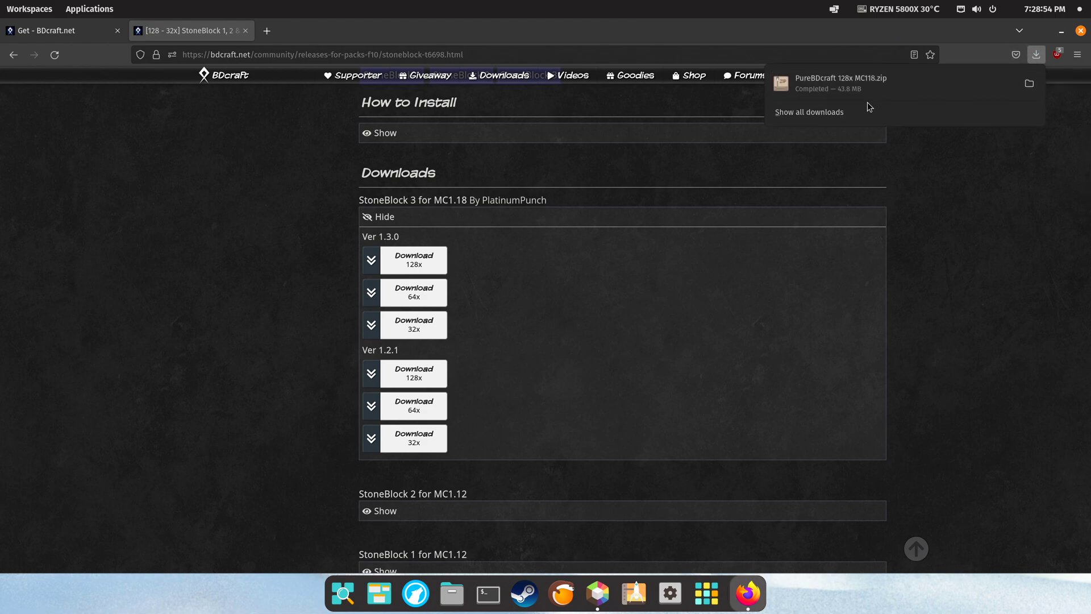
left_click(493, 280)
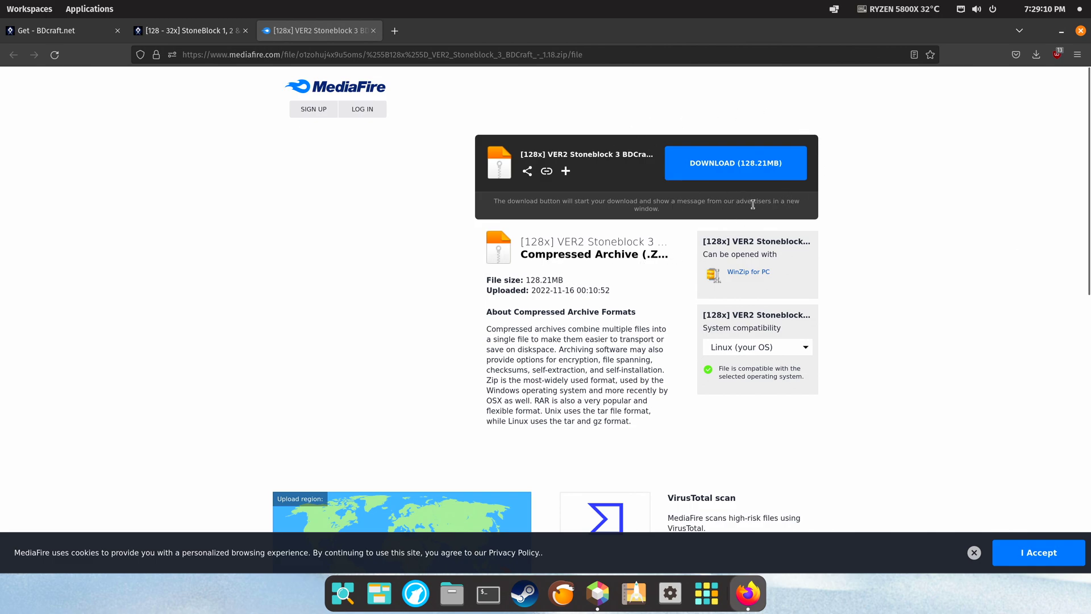
left_click(738, 164)
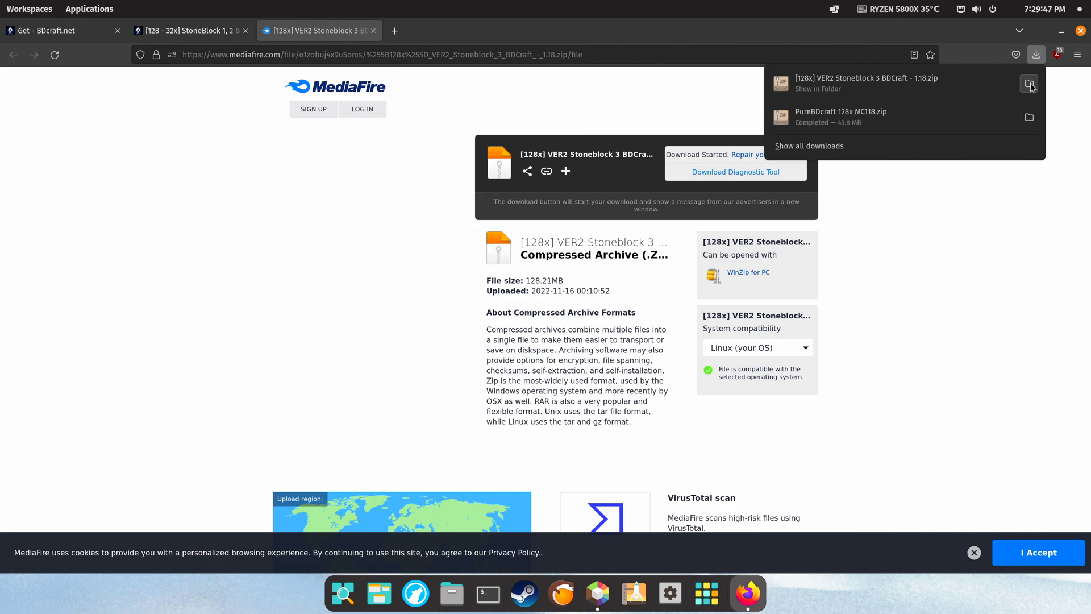
Show the StoneBlock 3 patch zip in its folder, close the browser, move the file window aside and select PureBDcraft 128x MC118.zip.
left_click(1030, 83)
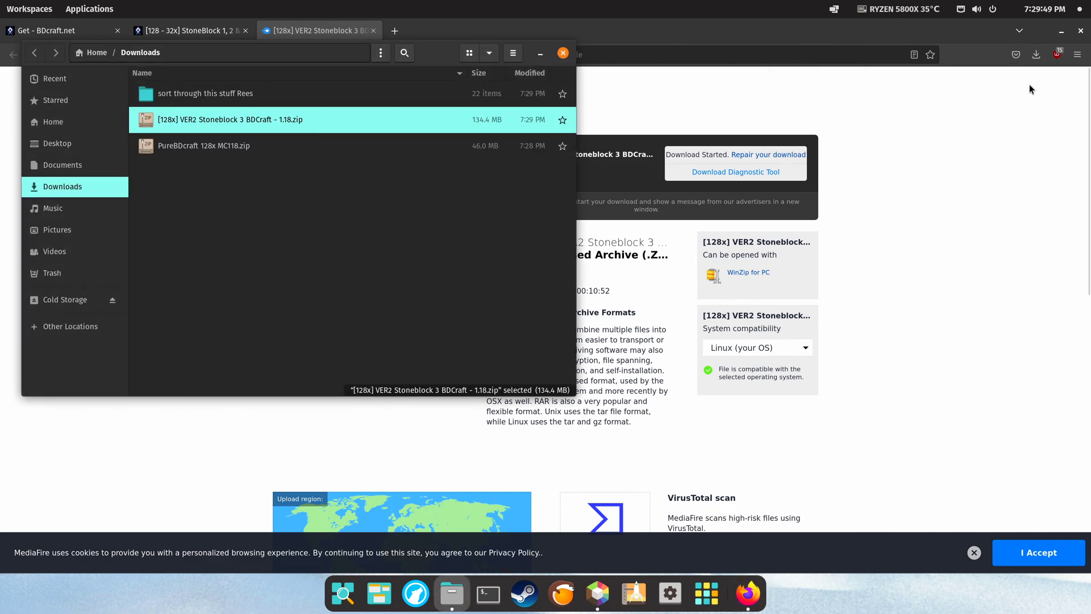
left_click(1081, 33)
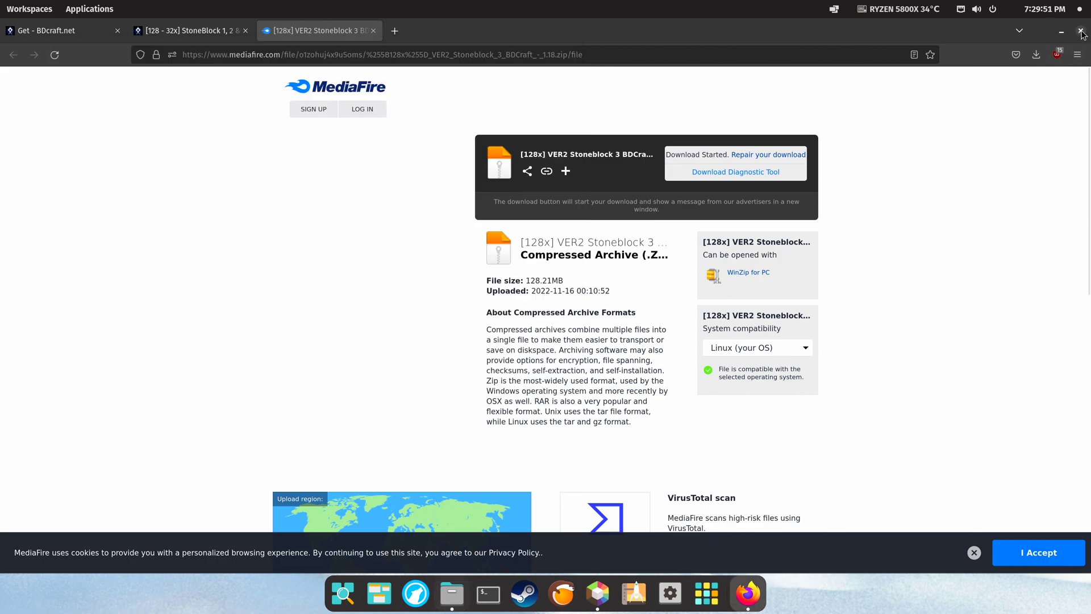
left_click_drag(435, 53, 928, 90)
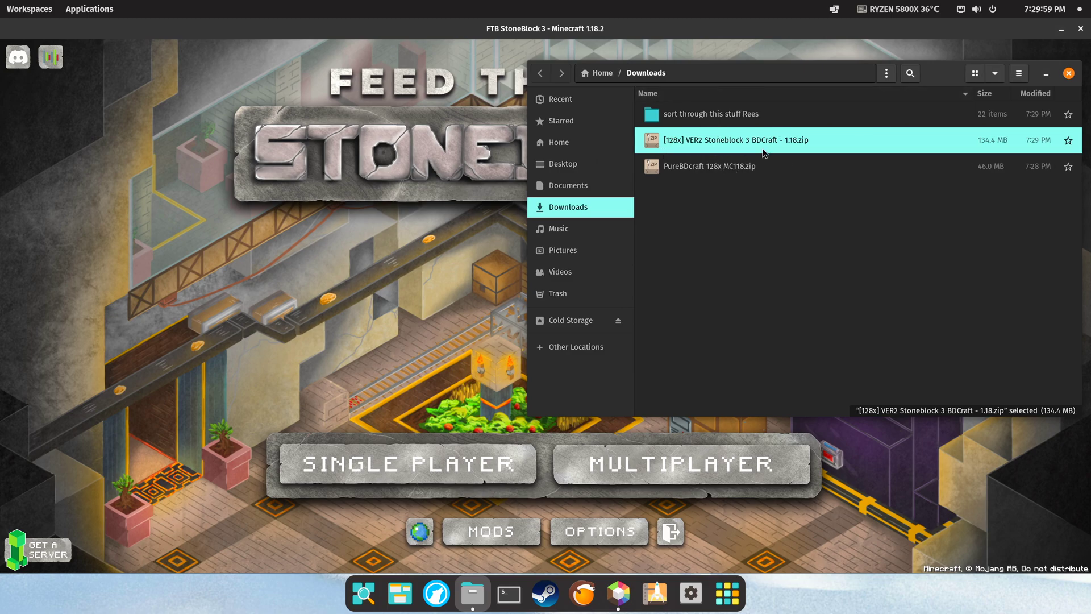
left_click(744, 170)
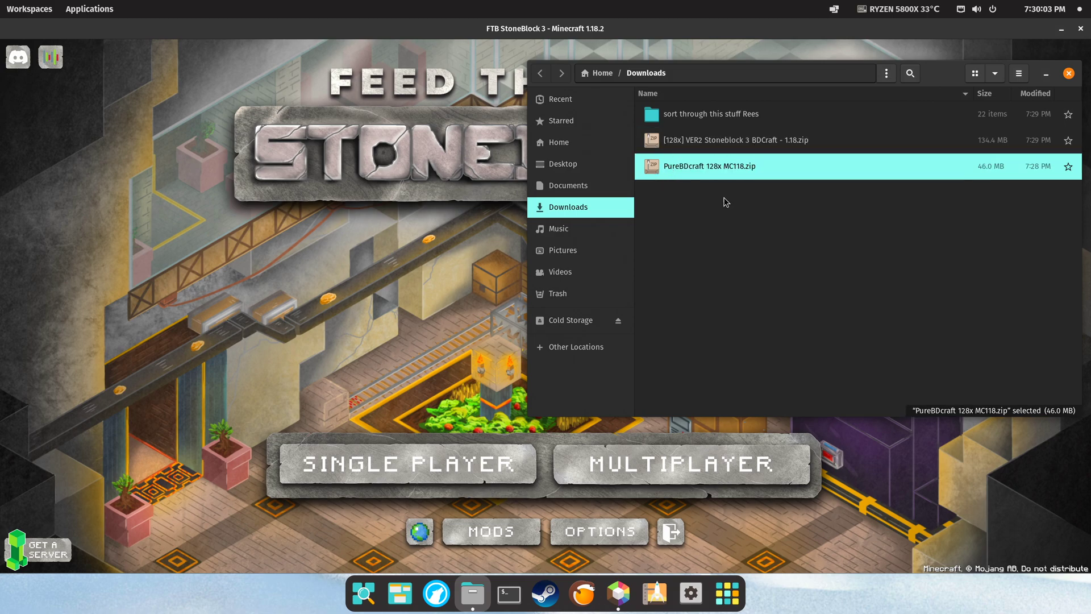
Switch to FTB StoneBlock 3 and open its resource pack folder from the resource pack options.
left_click(489, 281)
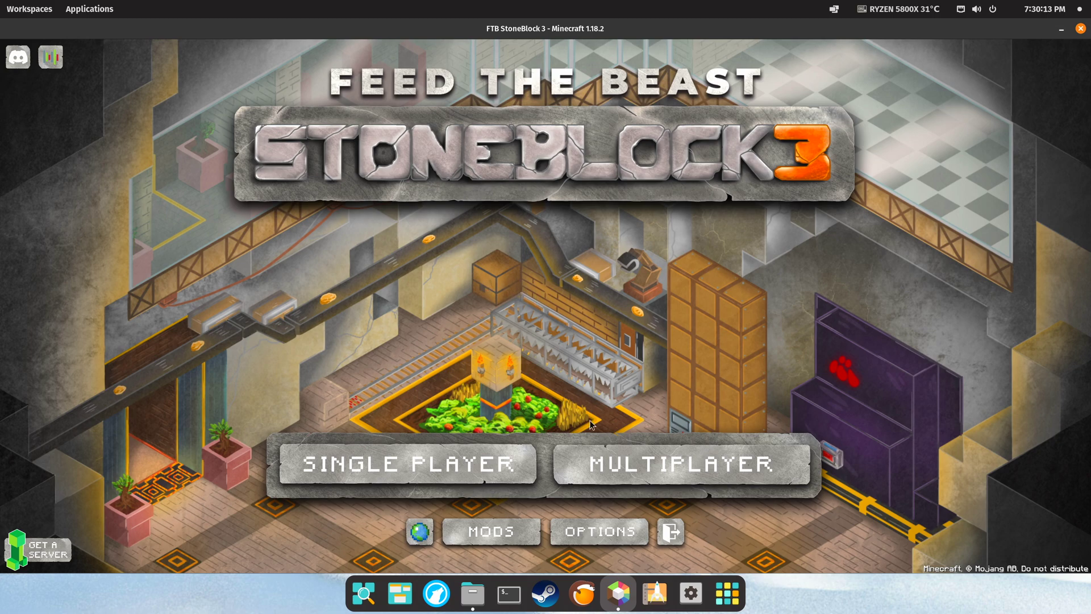
left_click(611, 528)
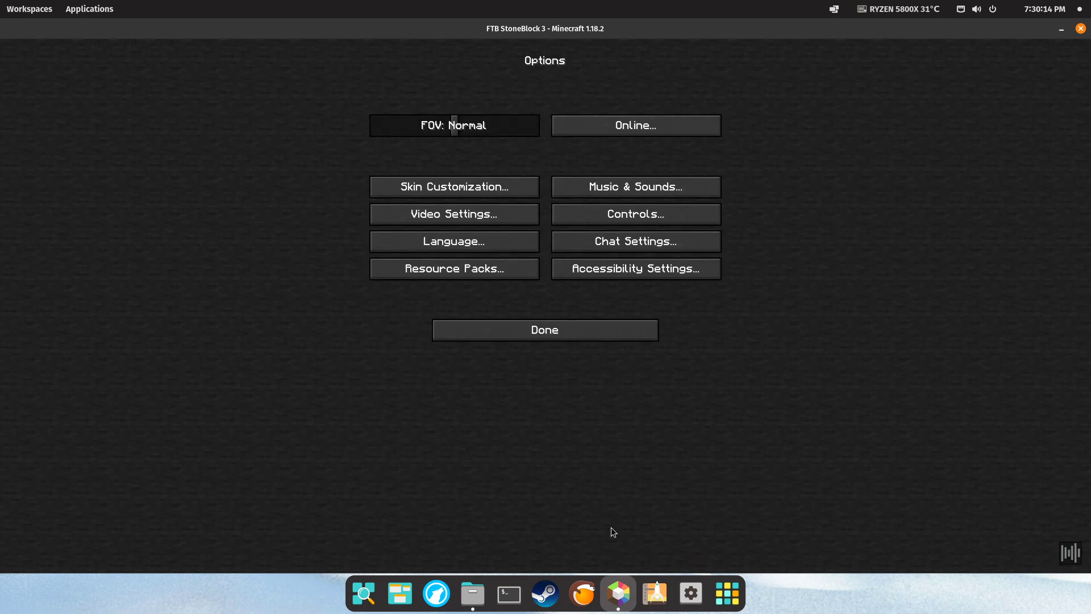
left_click(486, 268)
left_click(470, 543)
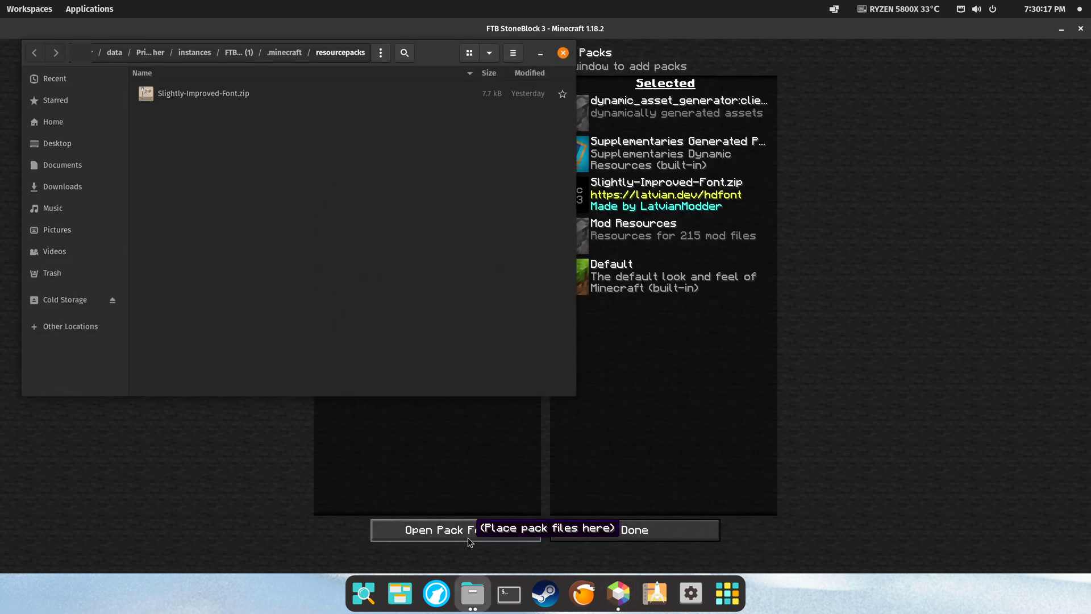
Get the game window out of the way and arrange the resourcepacks and Downloads folder windows side by side.
left_click_drag(426, 53, 416, 102)
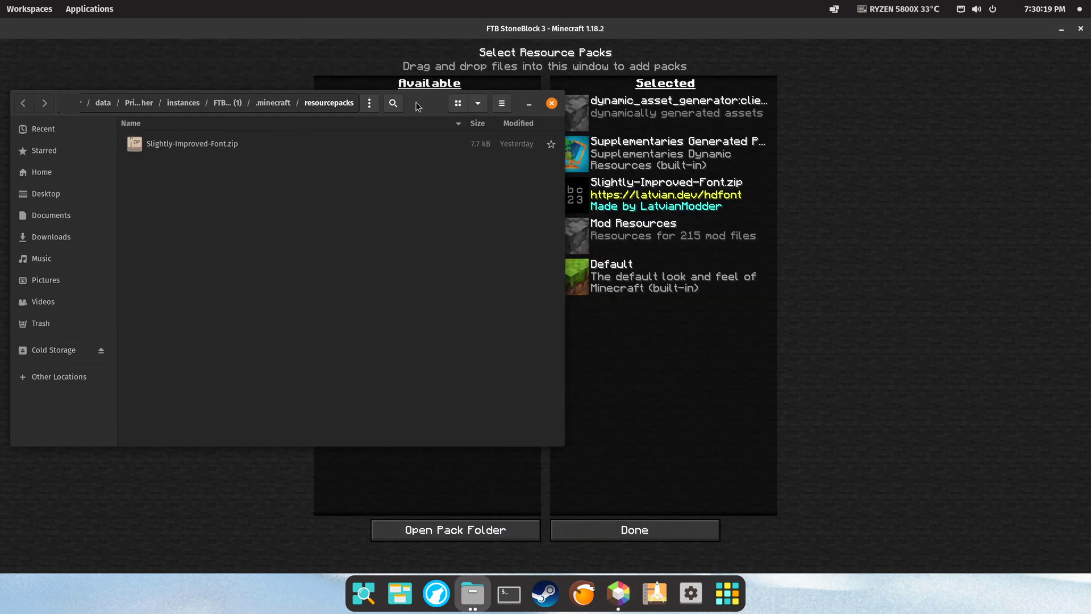
left_click(1061, 29)
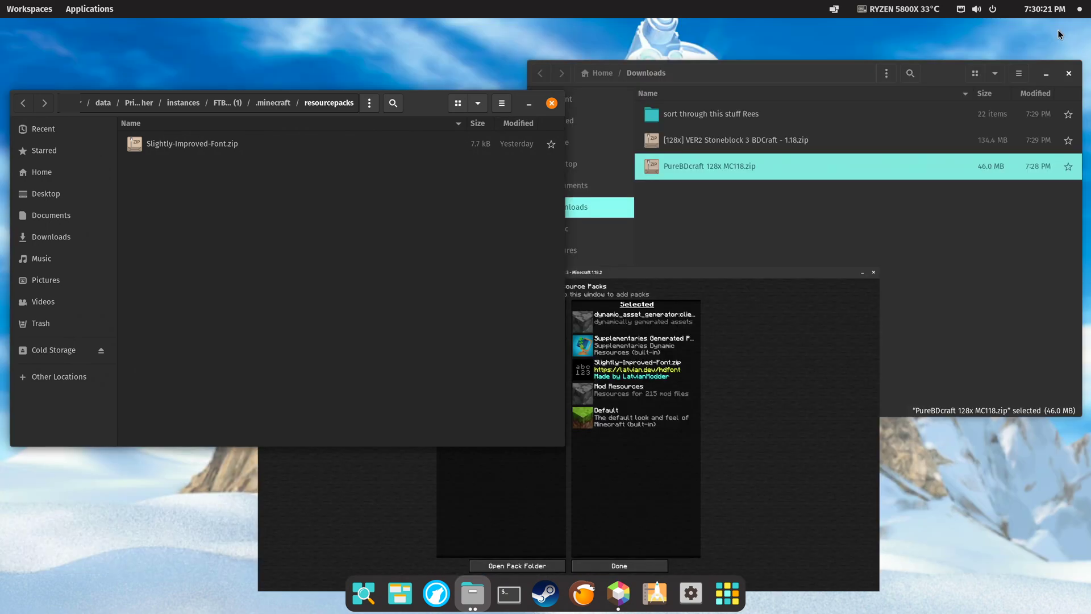
left_click_drag(947, 71, 945, 106)
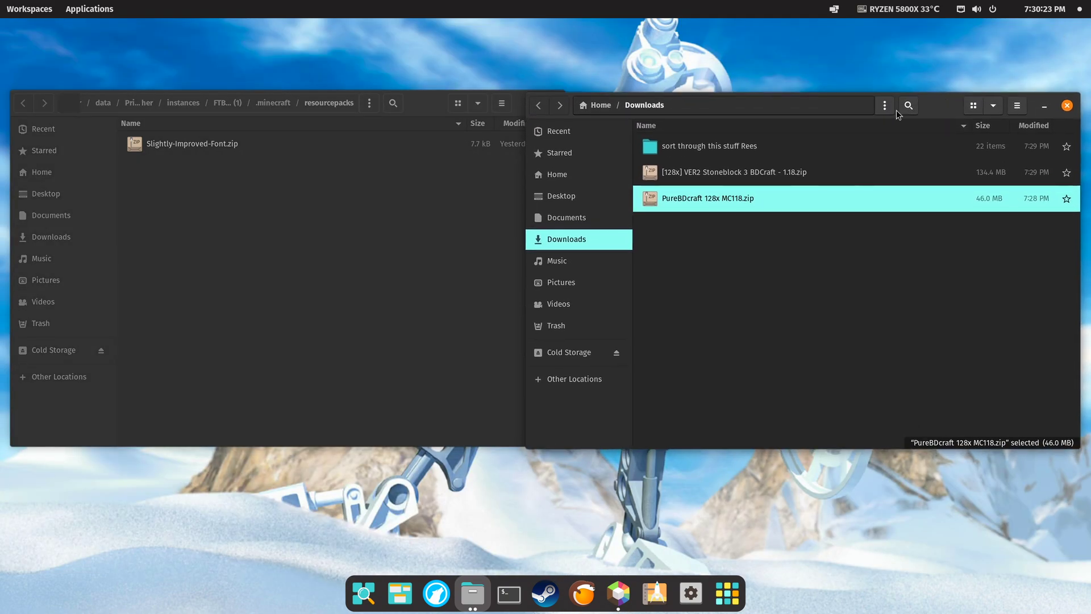
left_click_drag(431, 109, 428, 98)
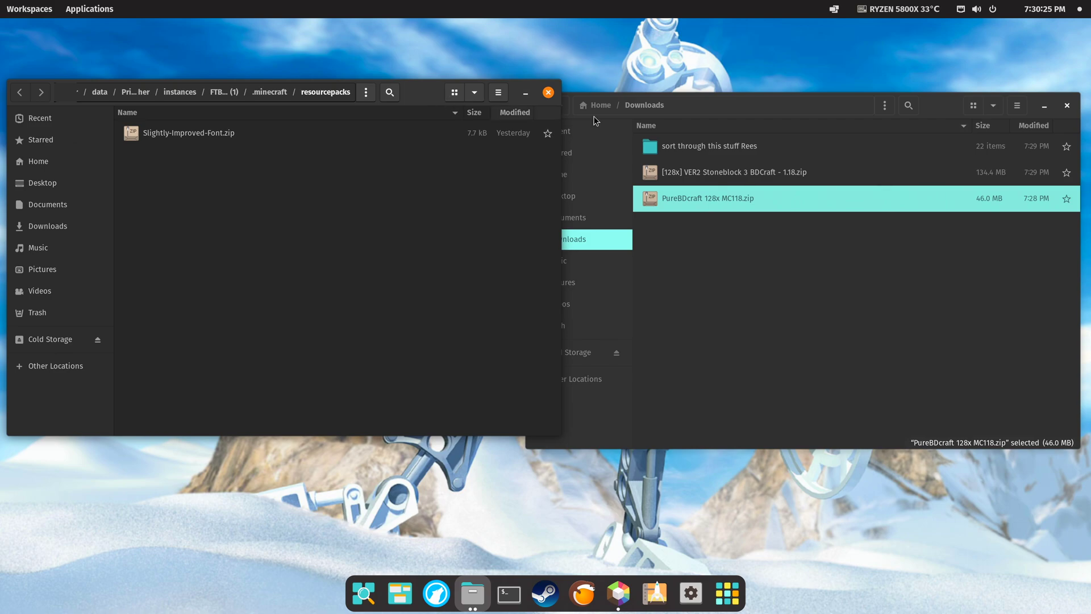
Move the StoneBlock 3 patch zip and PureBDcraft 128x MC118.zip from Downloads into the resourcepacks folder and close both file windows.
left_click(728, 243)
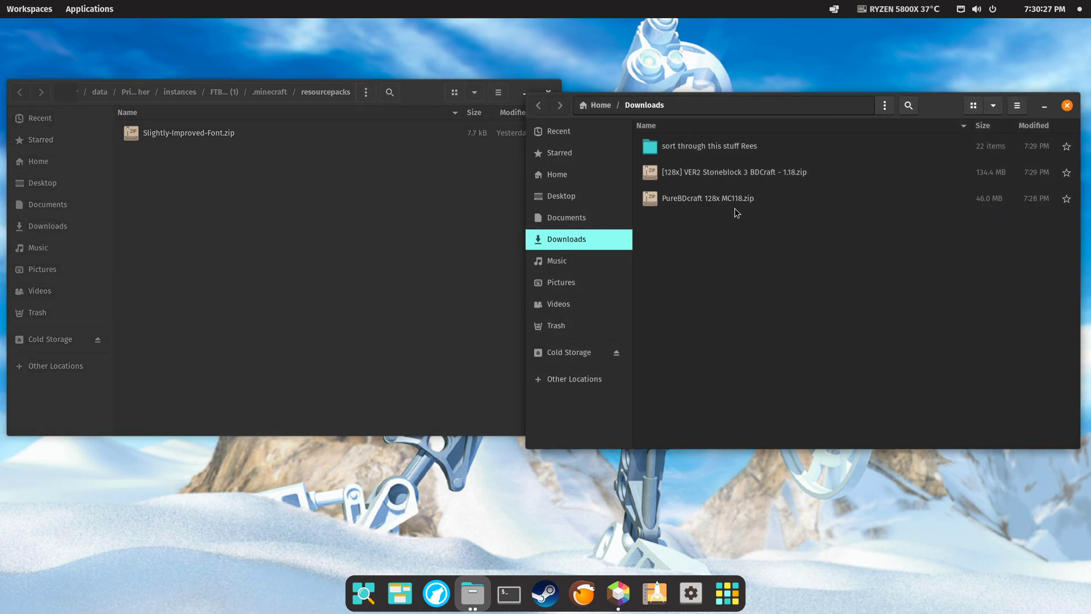
left_click(734, 172)
left_click(728, 200, "shift")
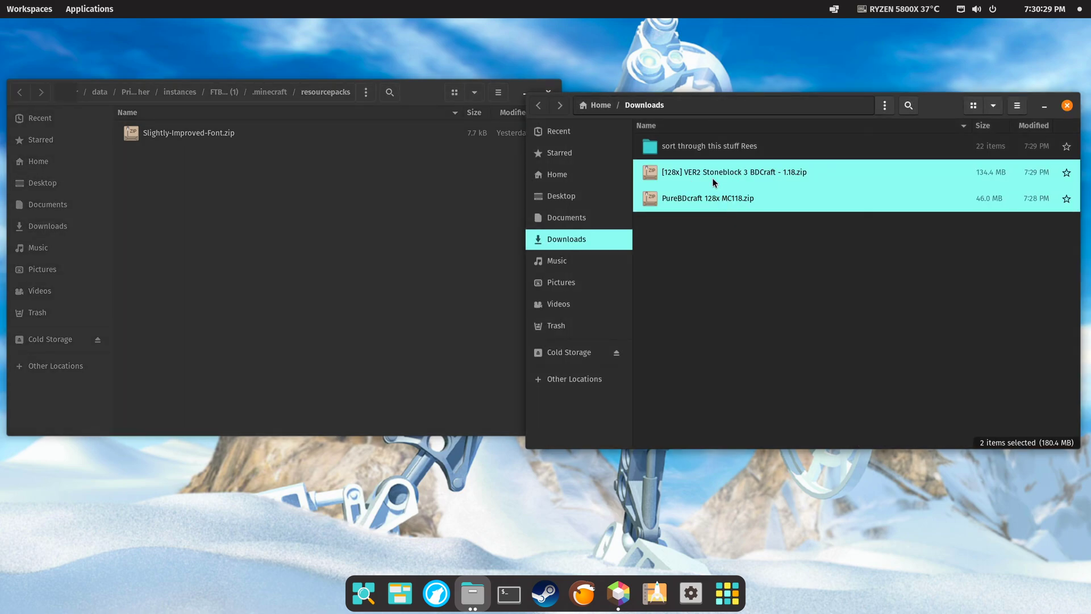
left_click_drag(728, 200, 212, 205)
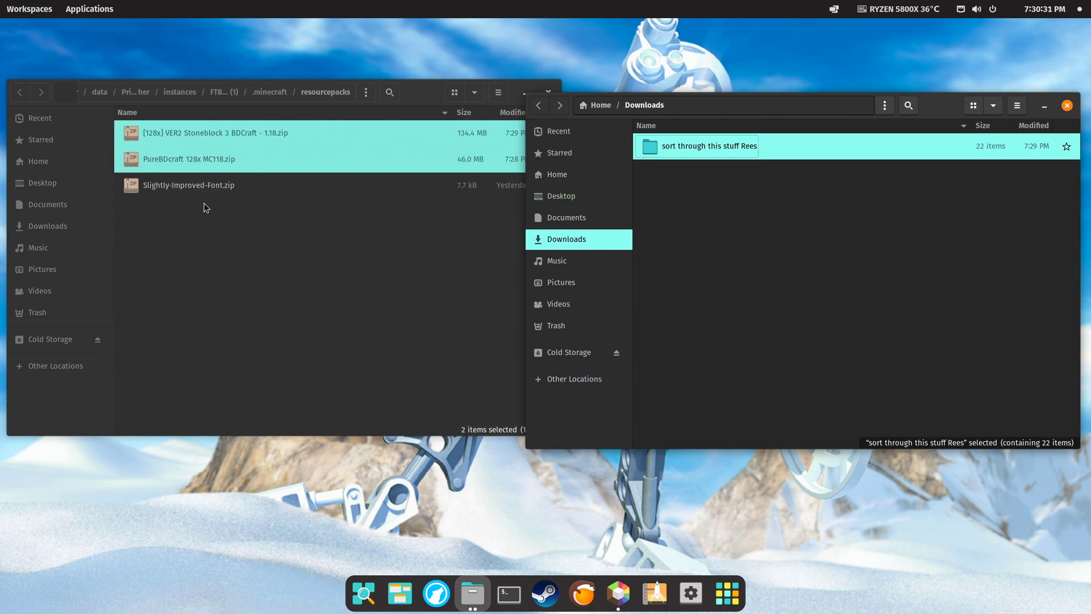
left_click(205, 222)
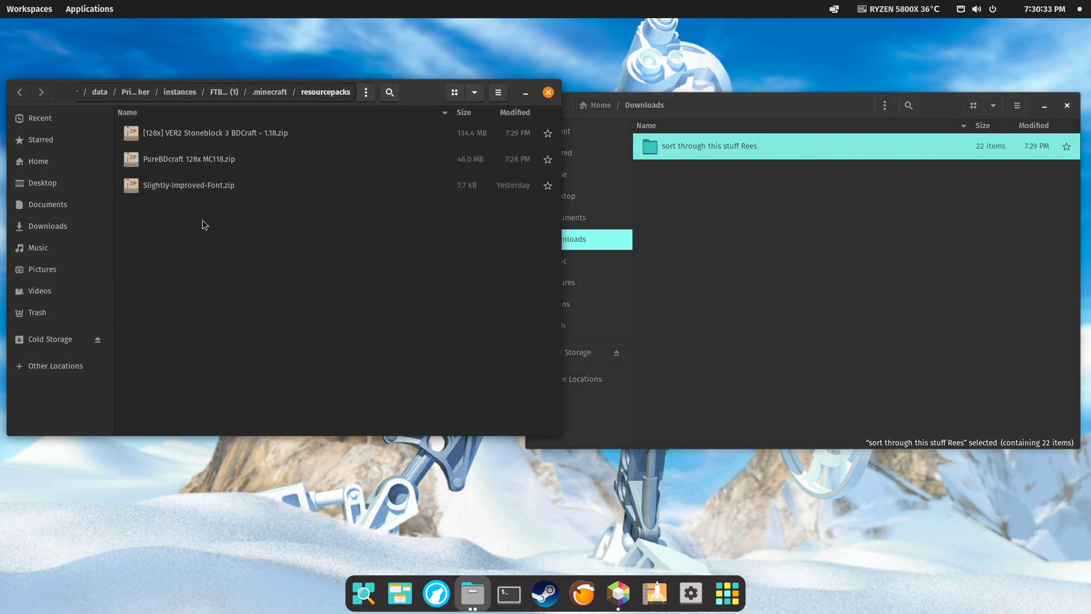
left_click(548, 92)
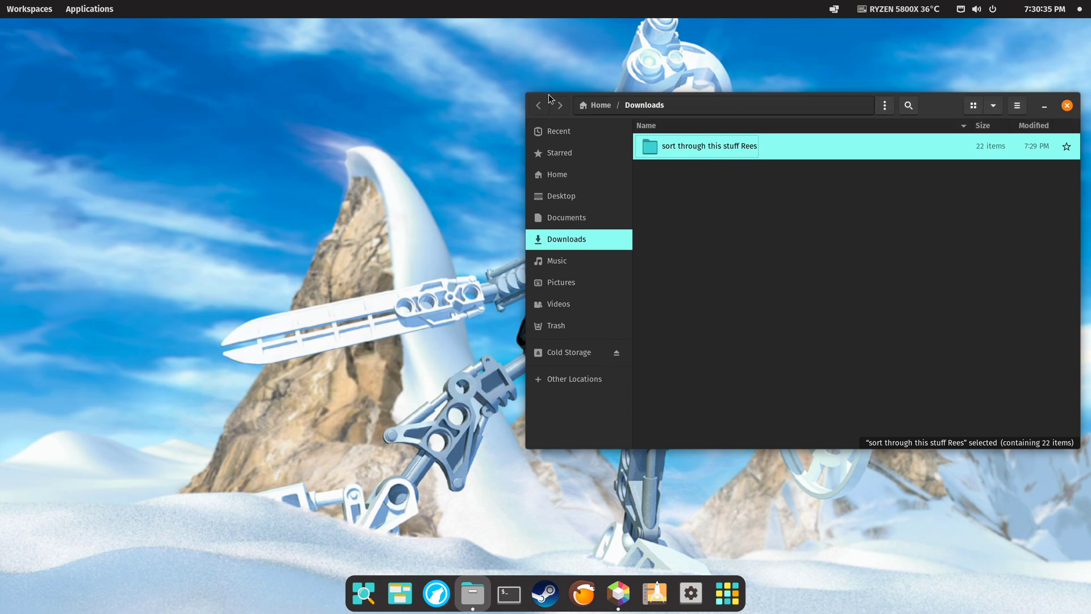
left_click(1067, 105)
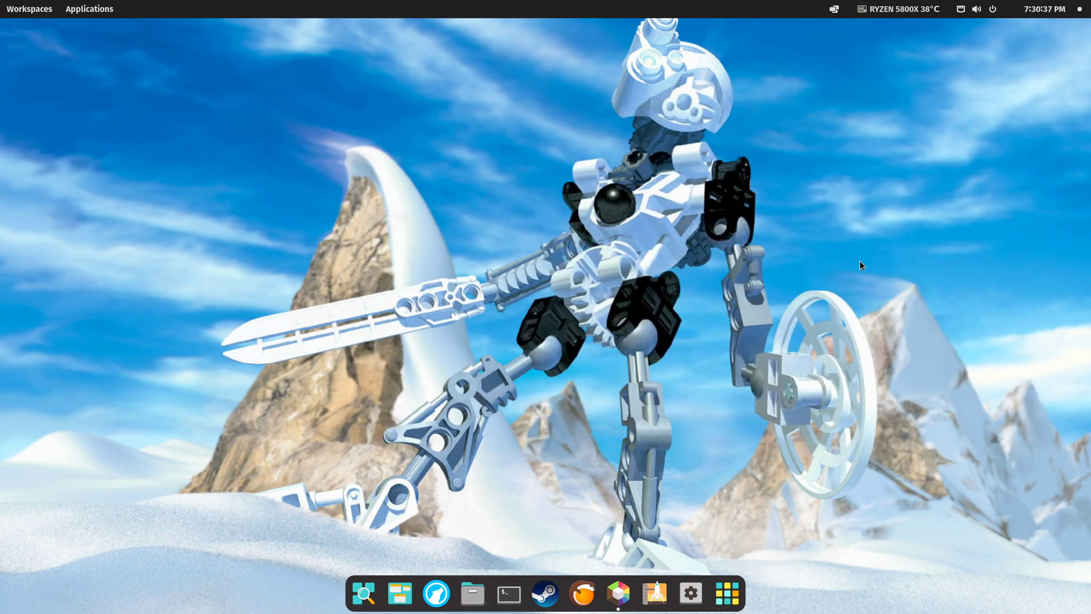
Return to the game and add PureBDcraft 128x MC118.zip to the selected resource packs, with the StoneBlock 3 patch above it.
left_click(618, 593)
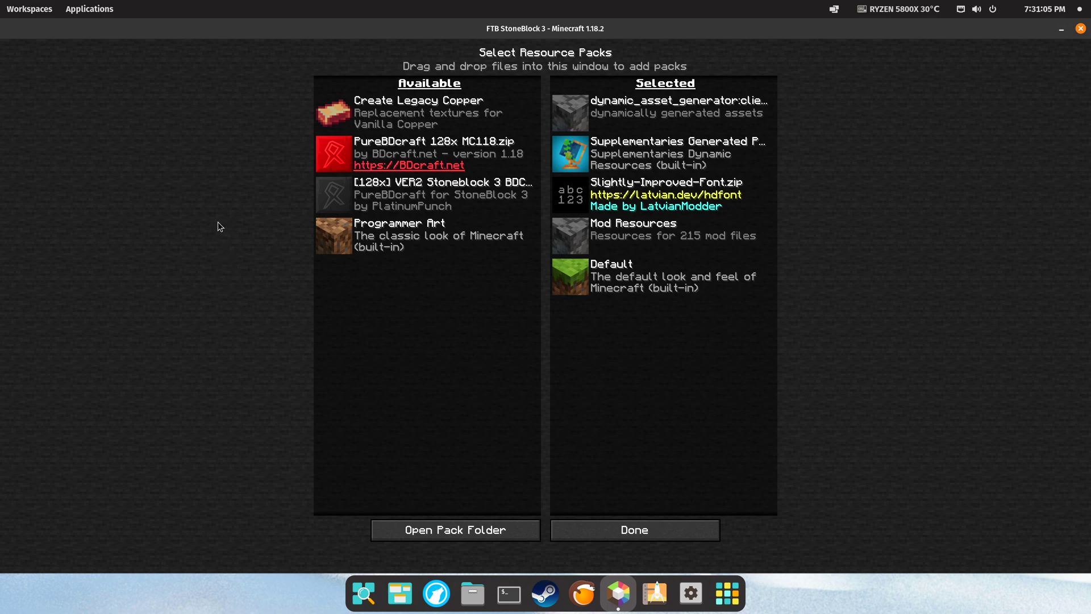
mouse_move(333, 152)
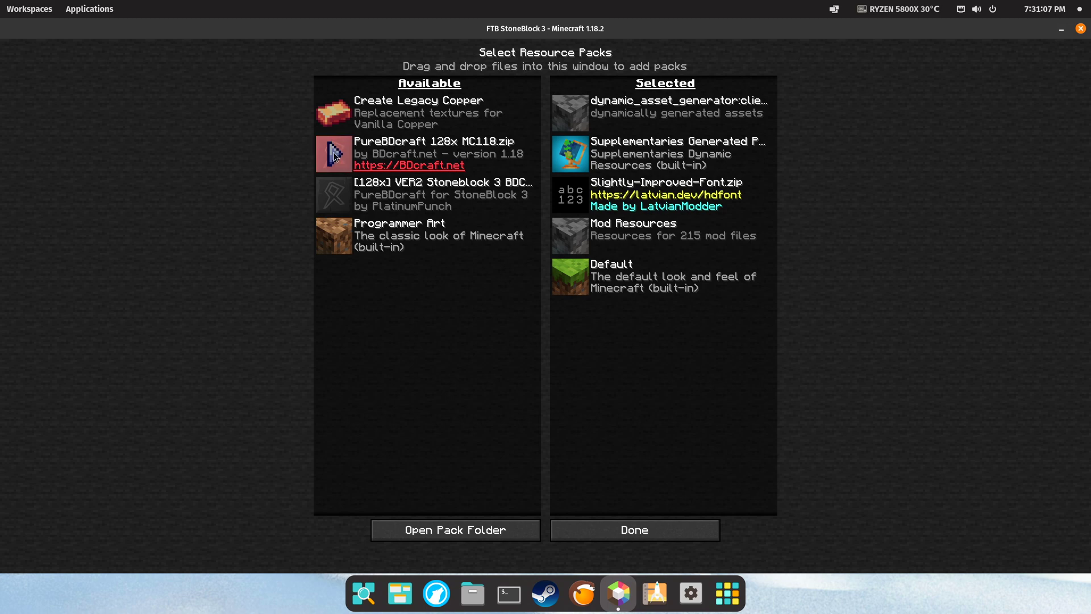
left_click(334, 156)
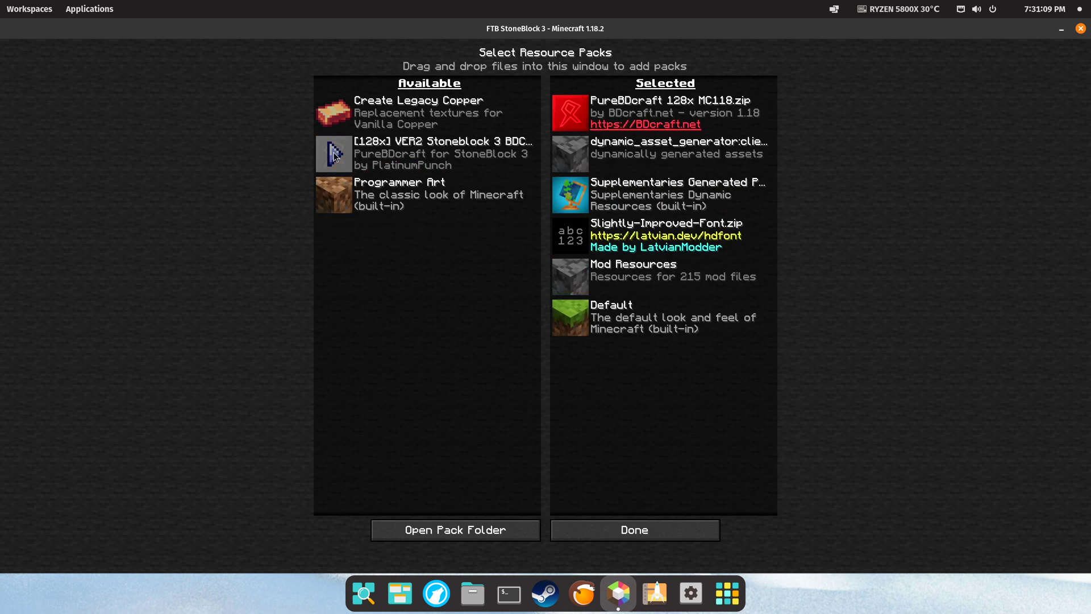
left_click(334, 156)
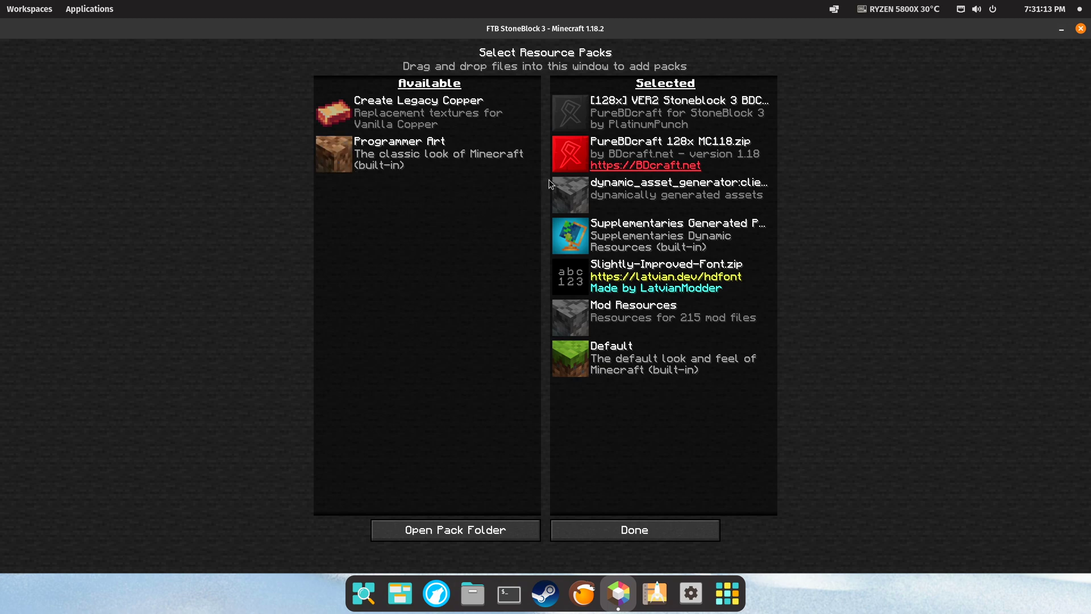
Try PureBDcraft 128x MC118.zip above the StoneBlock 3 patch in the pack order and restore the patch to first place.
mouse_move(574, 167)
mouse_move(767, 152)
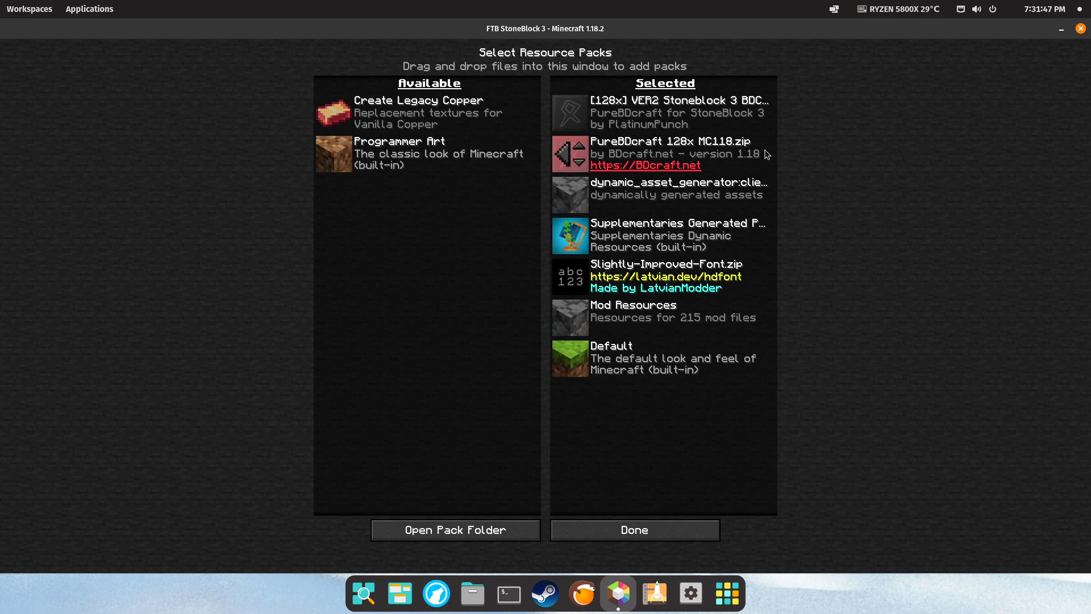
left_click(580, 148)
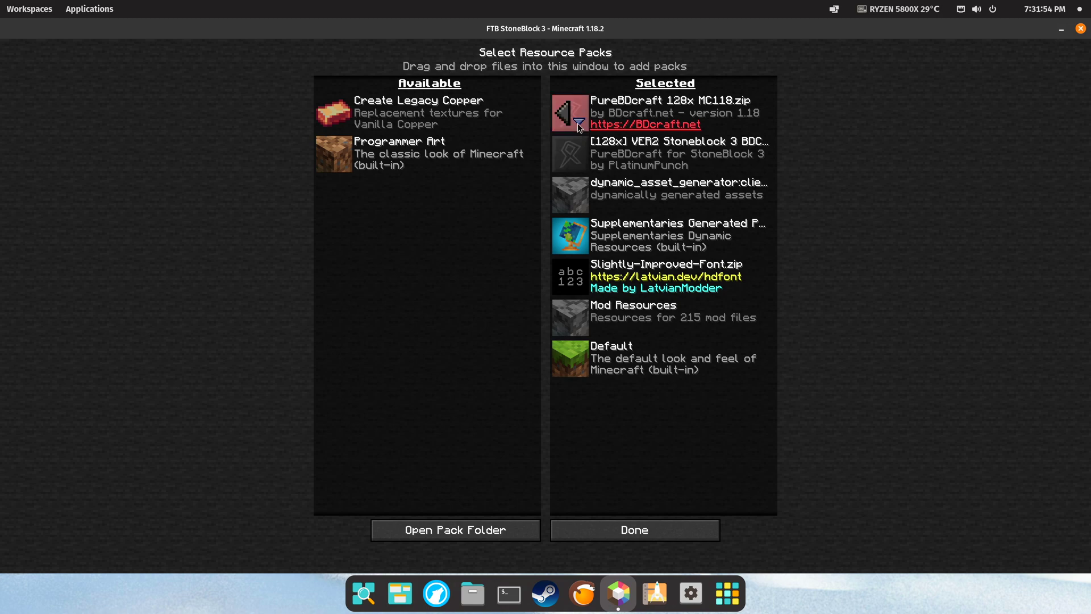
left_click(580, 149)
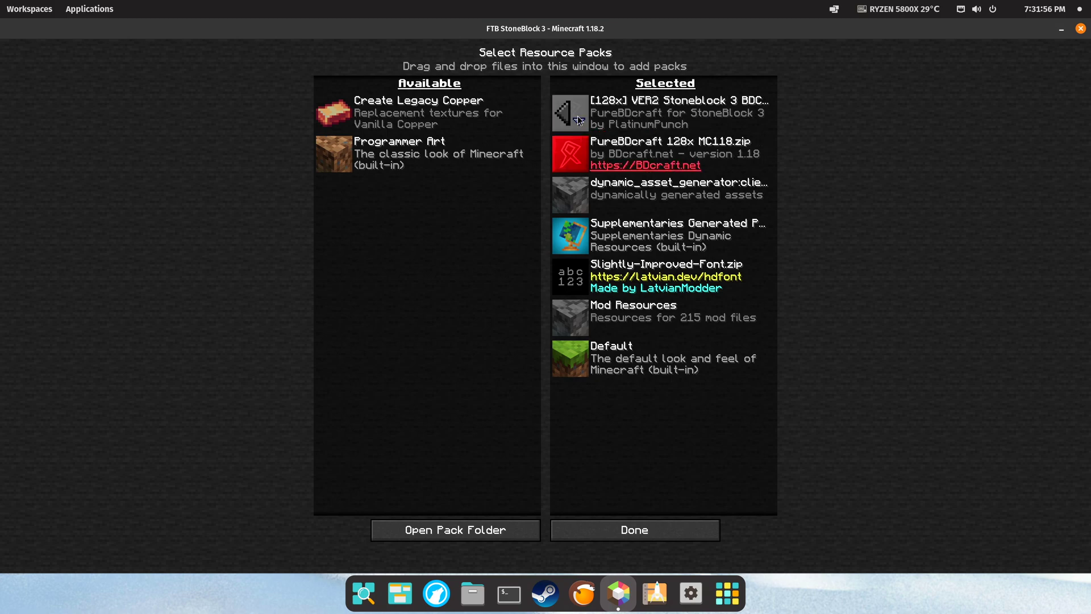
Apply the selected resource packs, leave the options and open the single-player world LP.
left_click(638, 520)
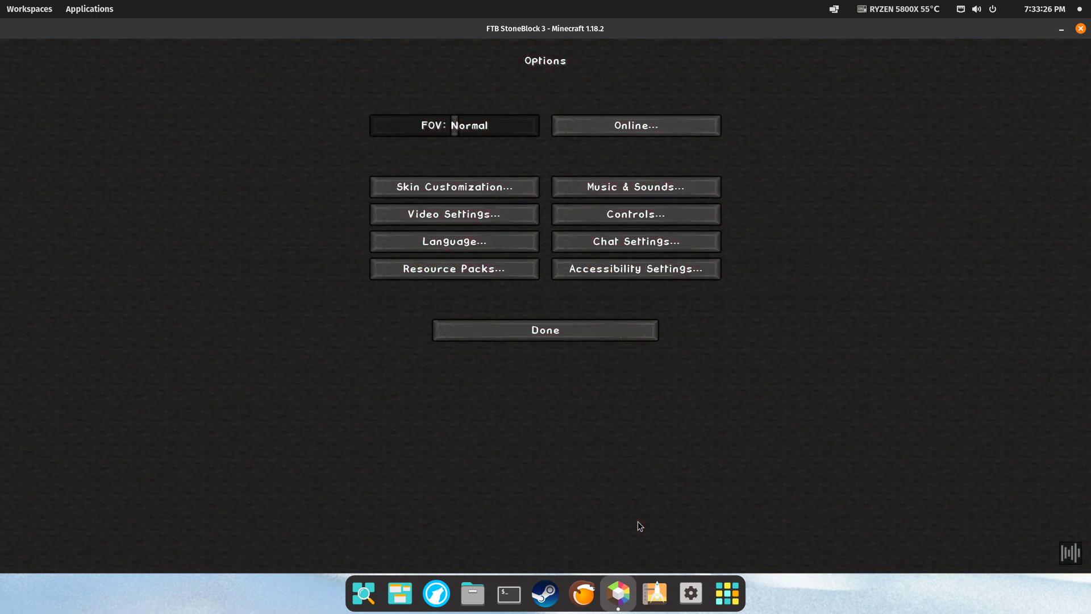
left_click(595, 334)
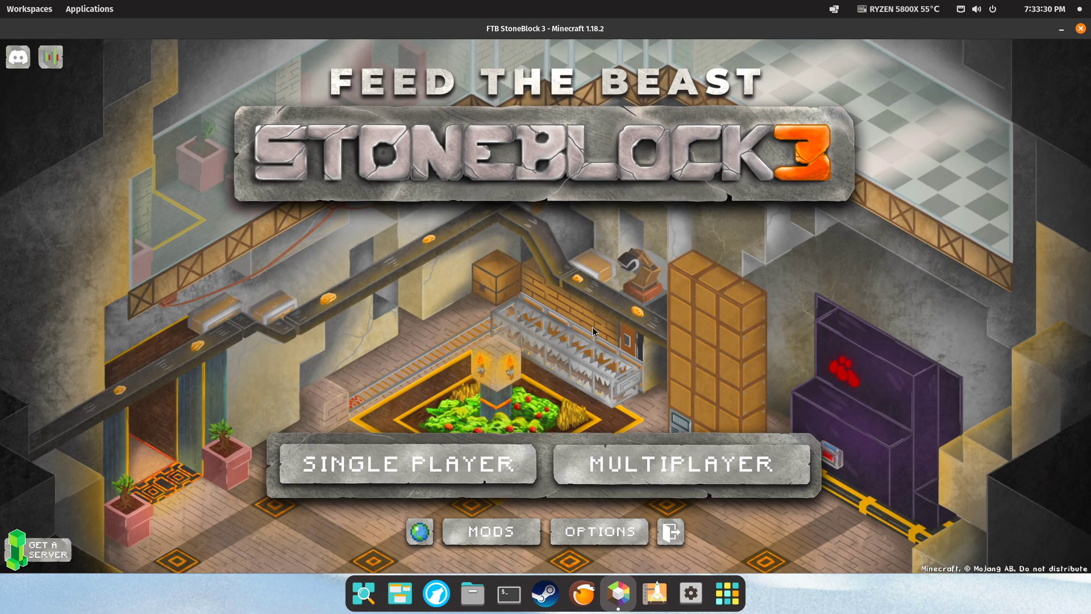
left_click(473, 464)
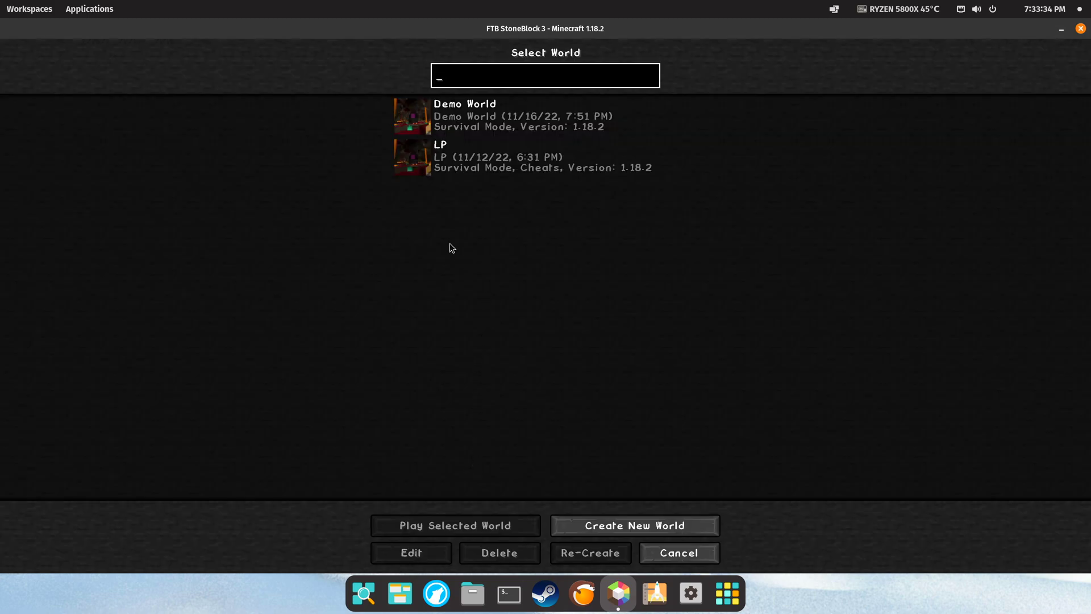
left_click(412, 162)
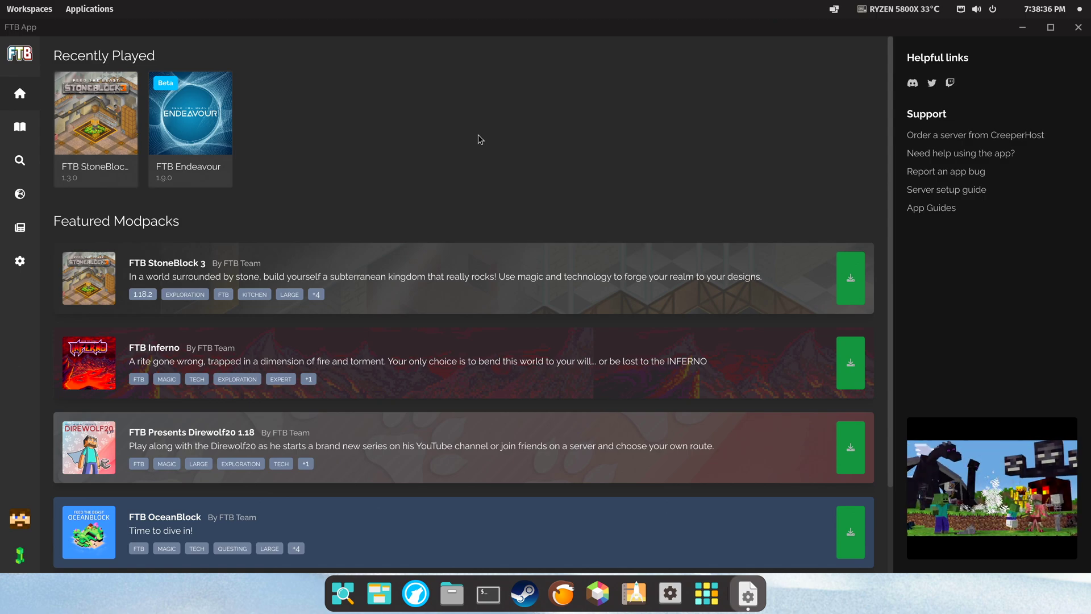
Switch to the FTB App and open the instance settings of FTB StoneBlock 3 from the library.
left_click(13, 121)
mouse_move(65, 187)
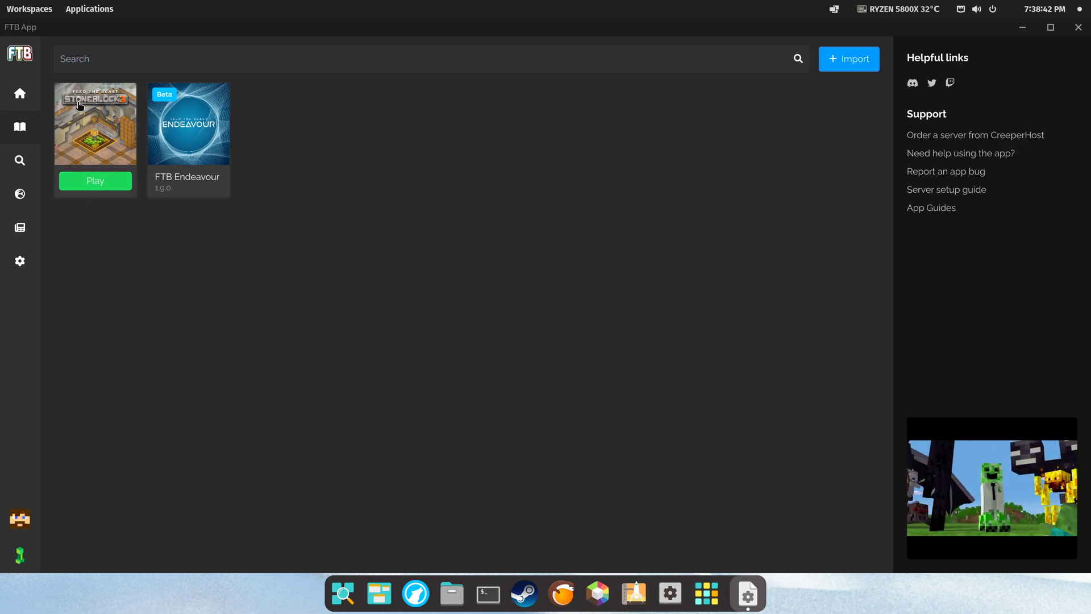
left_click(98, 123)
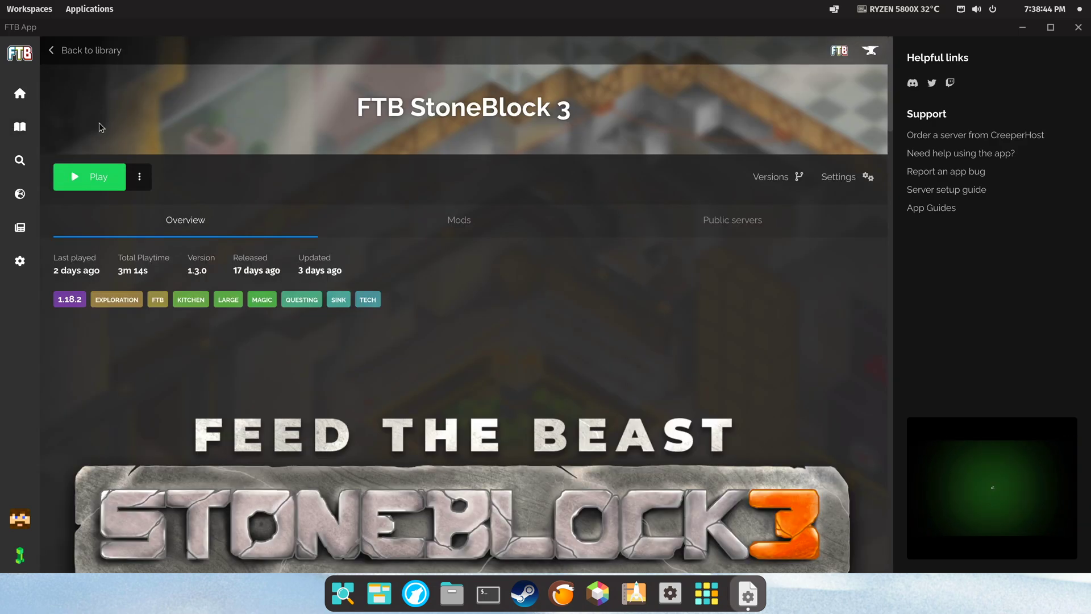
left_click(844, 178)
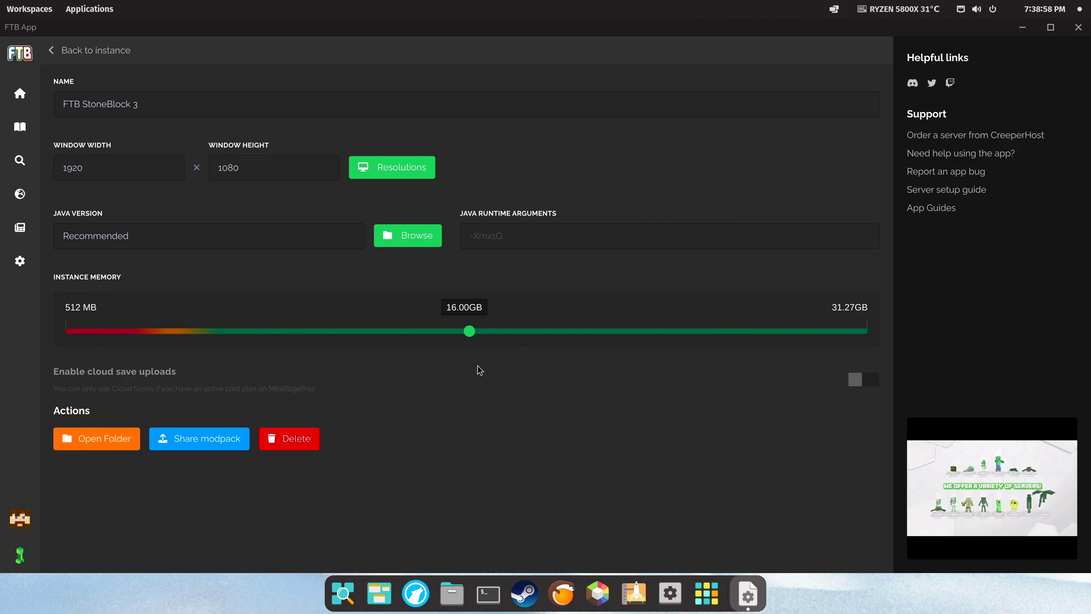
Try an instance memory of 31.25GB, set it back to 16.00GB and return to the instance page.
left_click_drag(469, 331, 890, 354)
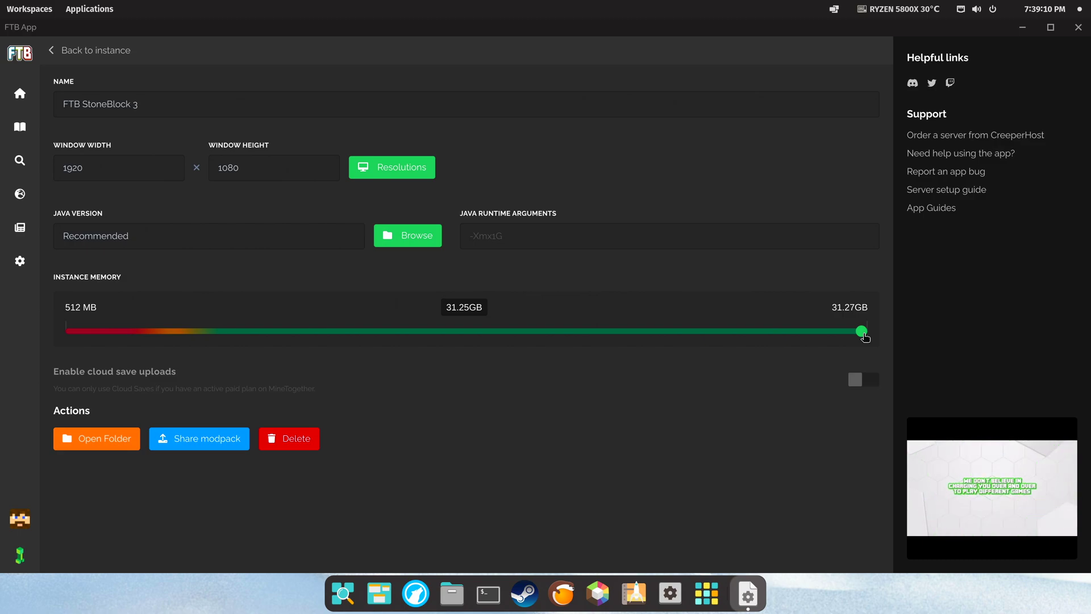
left_click_drag(863, 331, 469, 331)
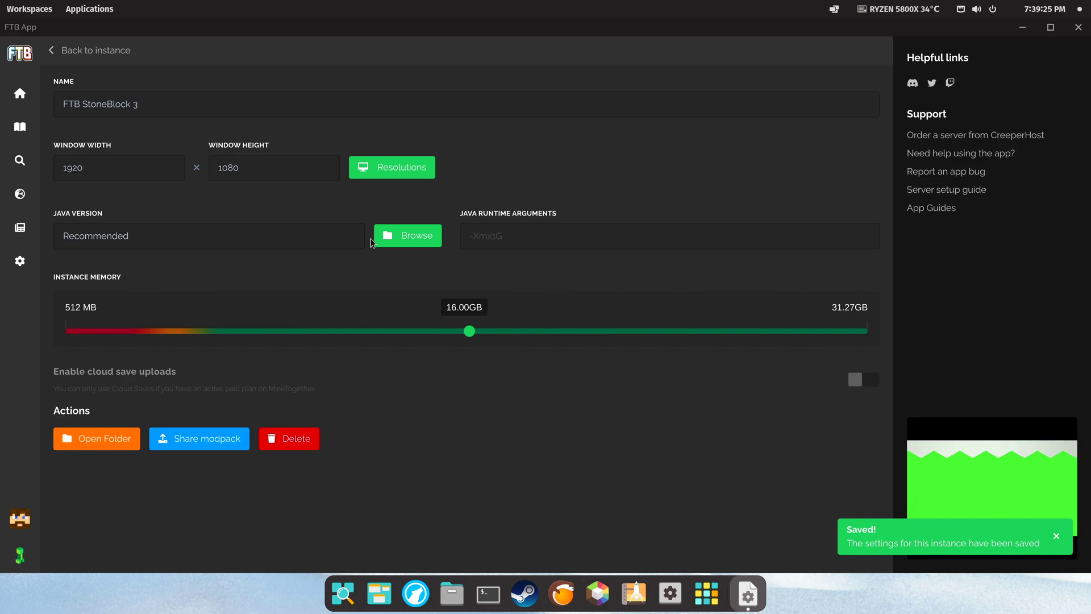
left_click(104, 52)
left_click(89, 177)
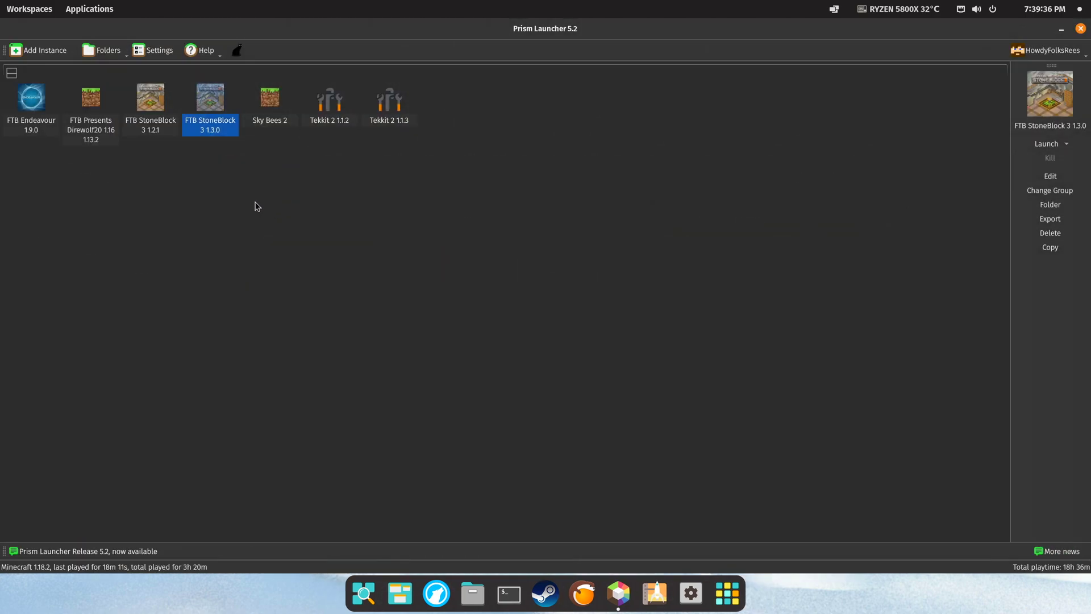
Switch to Prism Launcher, enable the instance-specific memory allocation for FTB StoneBlock 3 1.3.0 and close its settings.
right_click(208, 128)
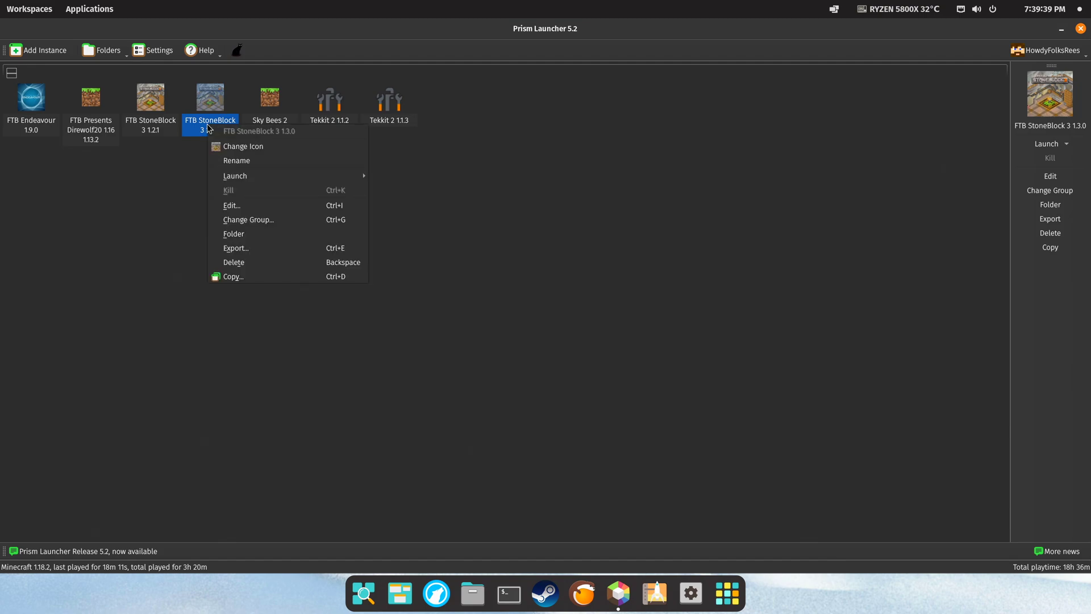
left_click(232, 205)
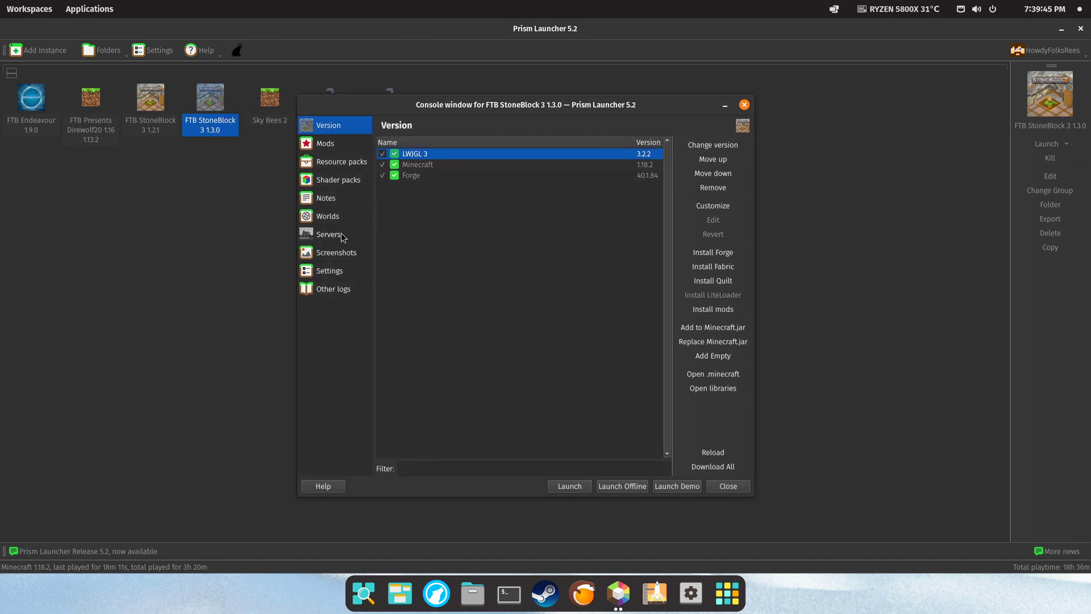
left_click(331, 272)
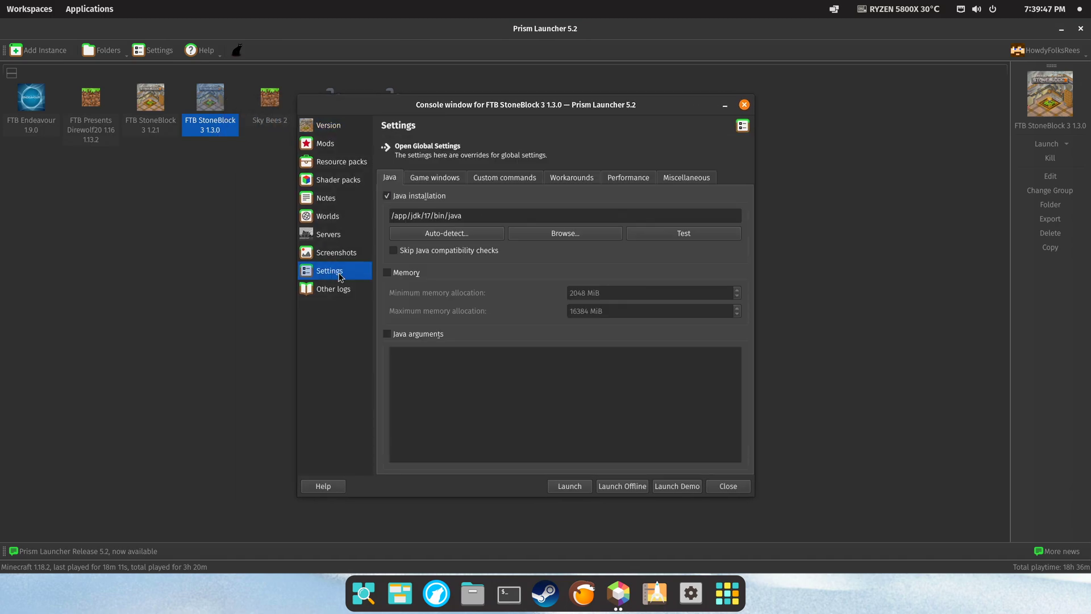
left_click(388, 274)
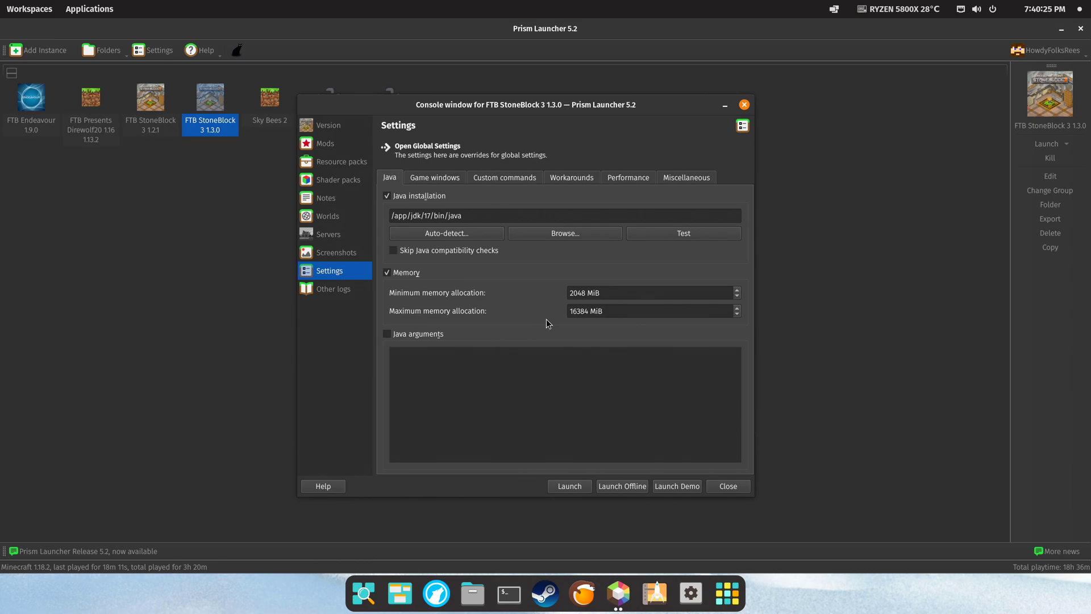
left_click(730, 486)
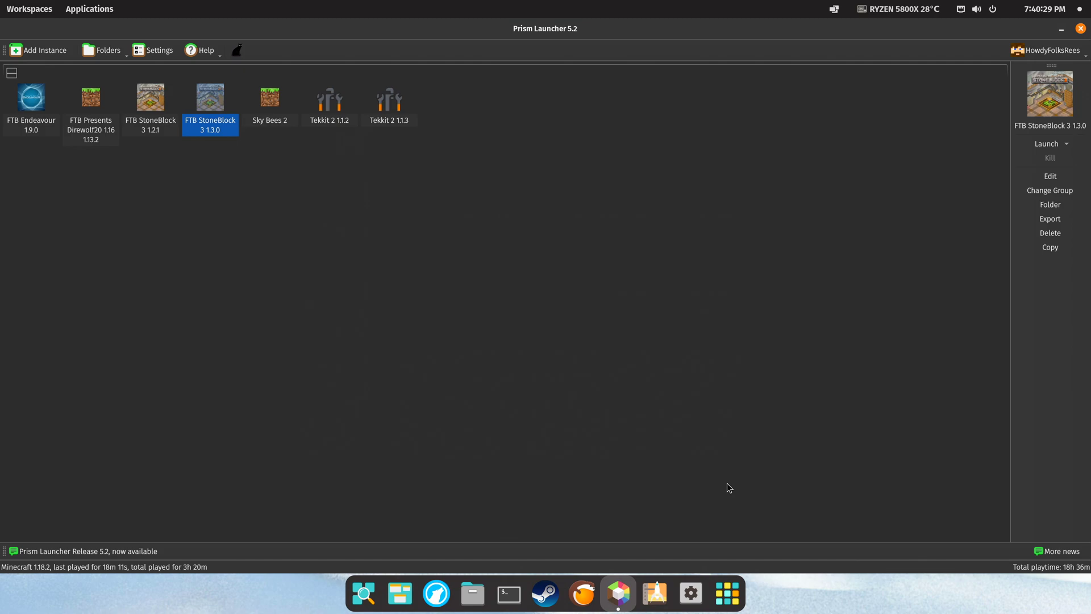